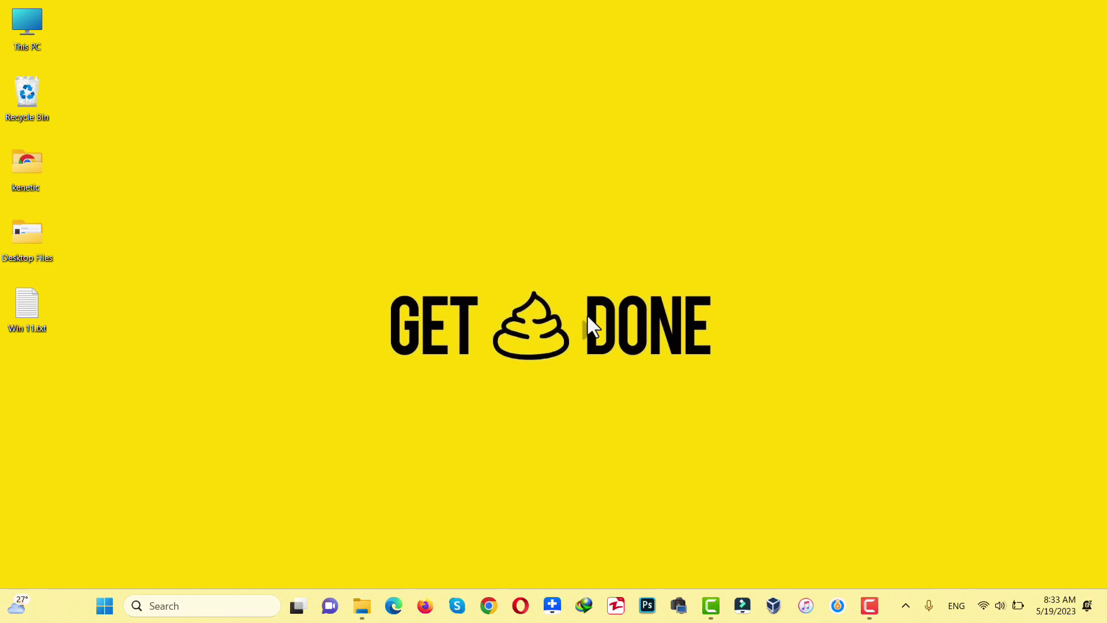
# Launch Device Manager by searching 'device' in the Start menu.
pyautogui.click(362, 606)
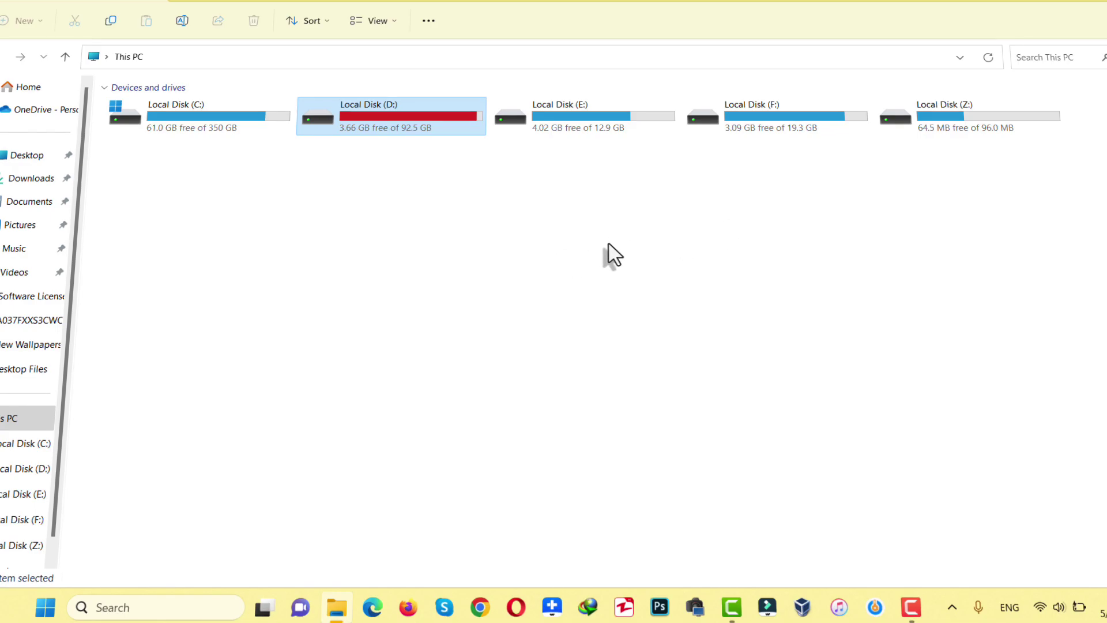
pyautogui.click(1016, 12)
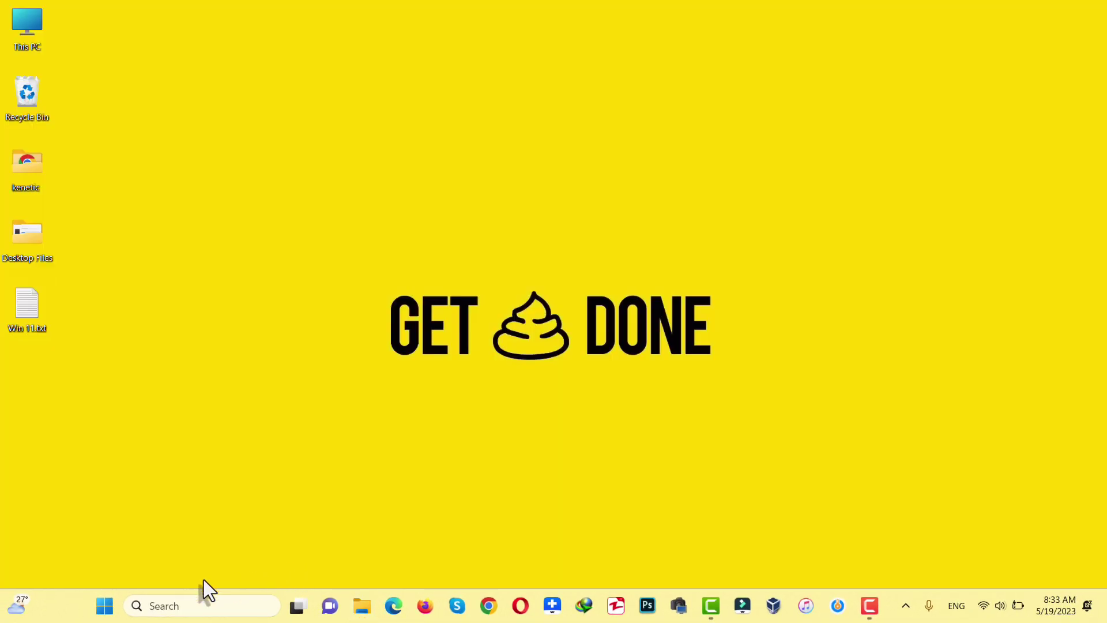
pyautogui.click(104, 604)
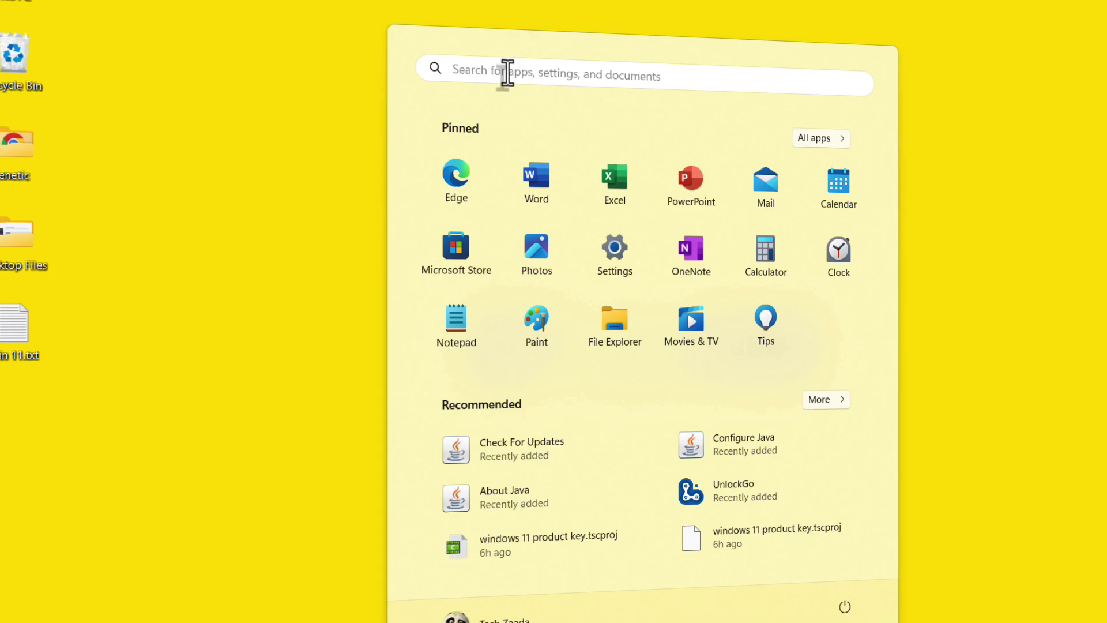
pyautogui.write('device')
pyautogui.click(437, 206)
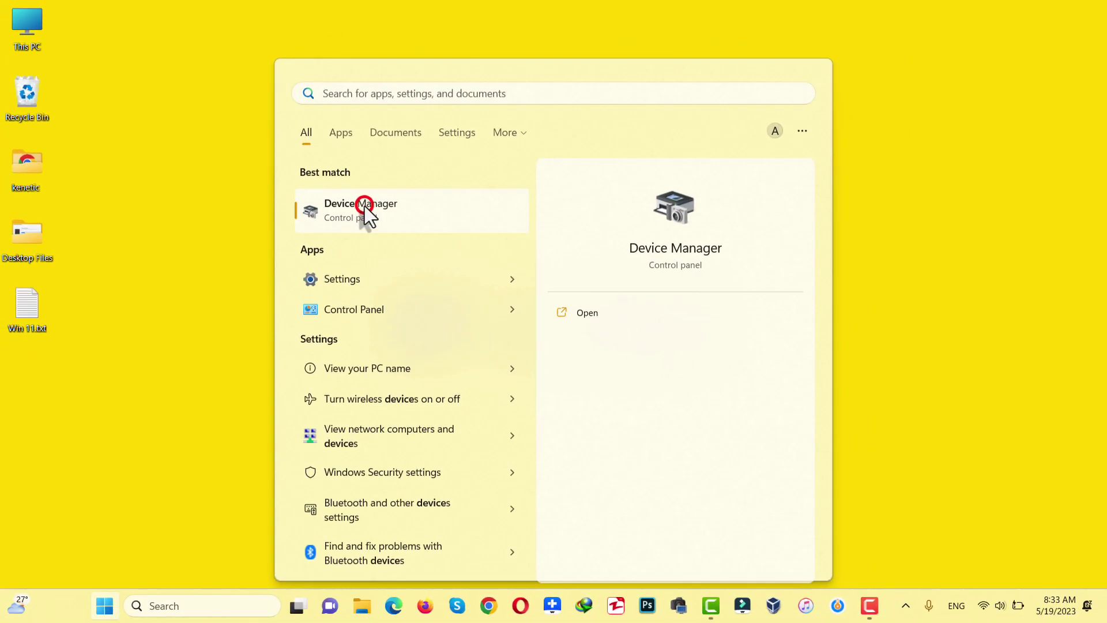
pyautogui.moveTo(323, 46); pyautogui.dragTo(529, 71)
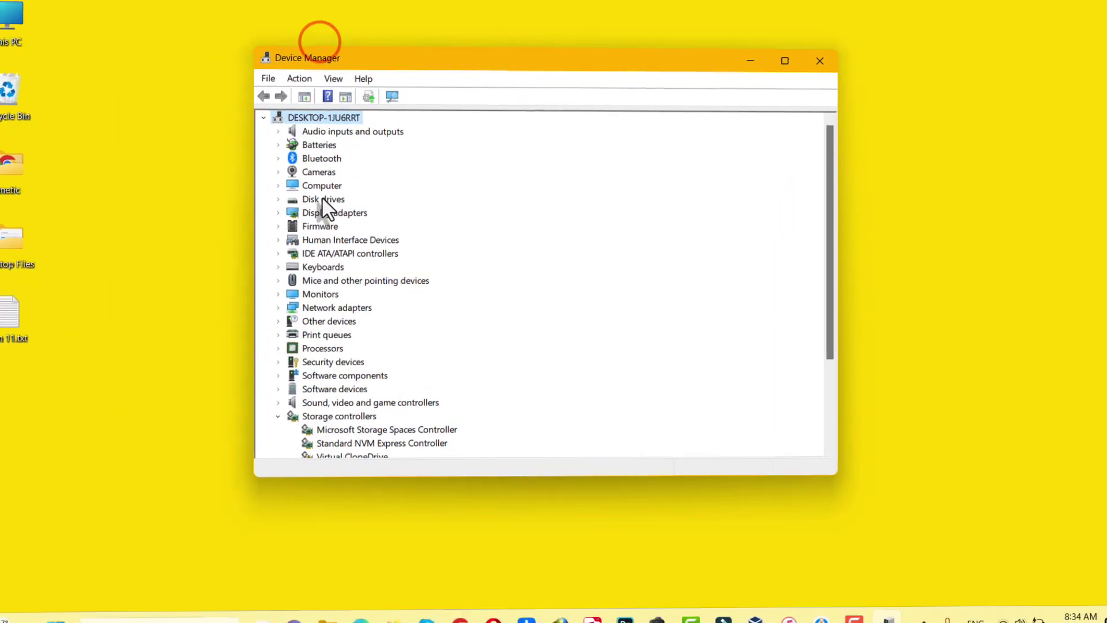
# Reinstall the Generic Flash Disk USB Device driver using the Disk drive model from the compatible list.
pyautogui.doubleClick(323, 199)
pyautogui.click(320, 213)
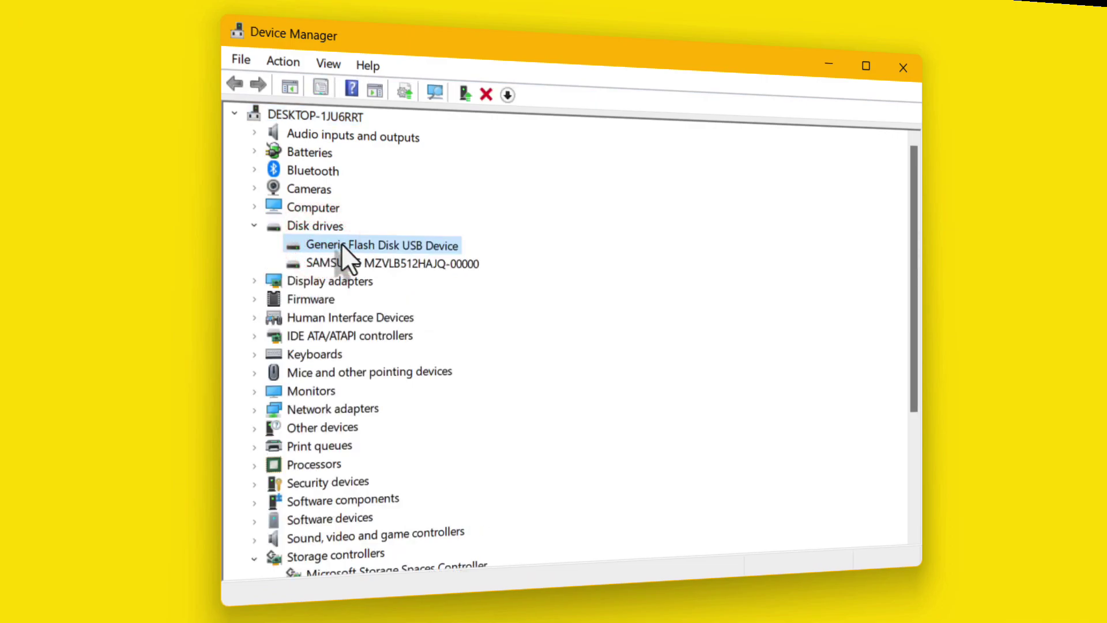
pyautogui.rightClick(341, 244)
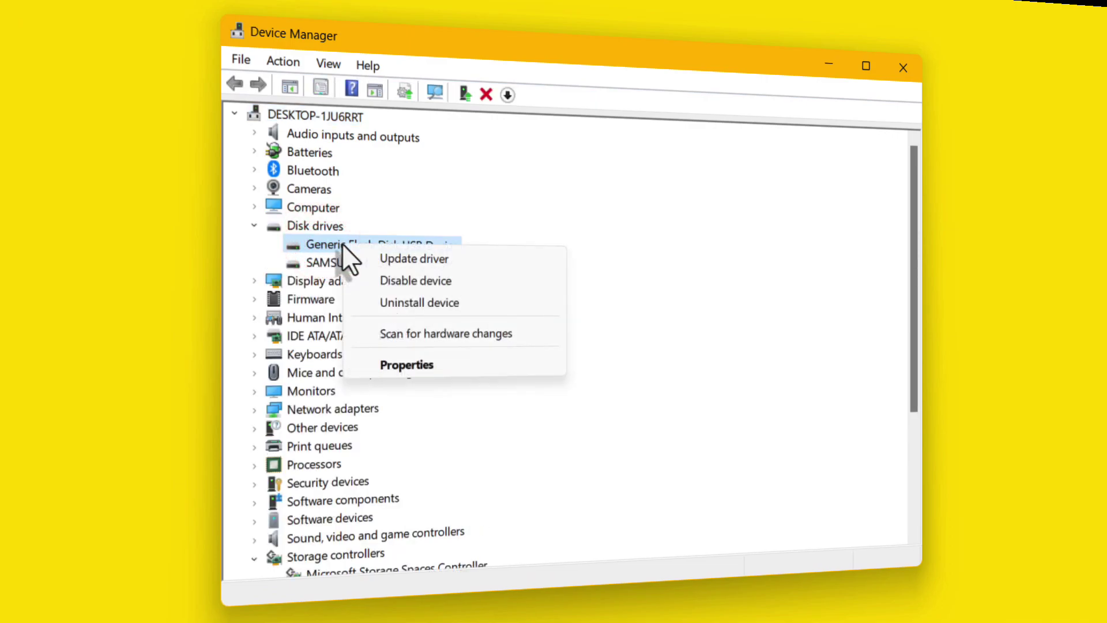
pyautogui.click(485, 260)
pyautogui.click(552, 378)
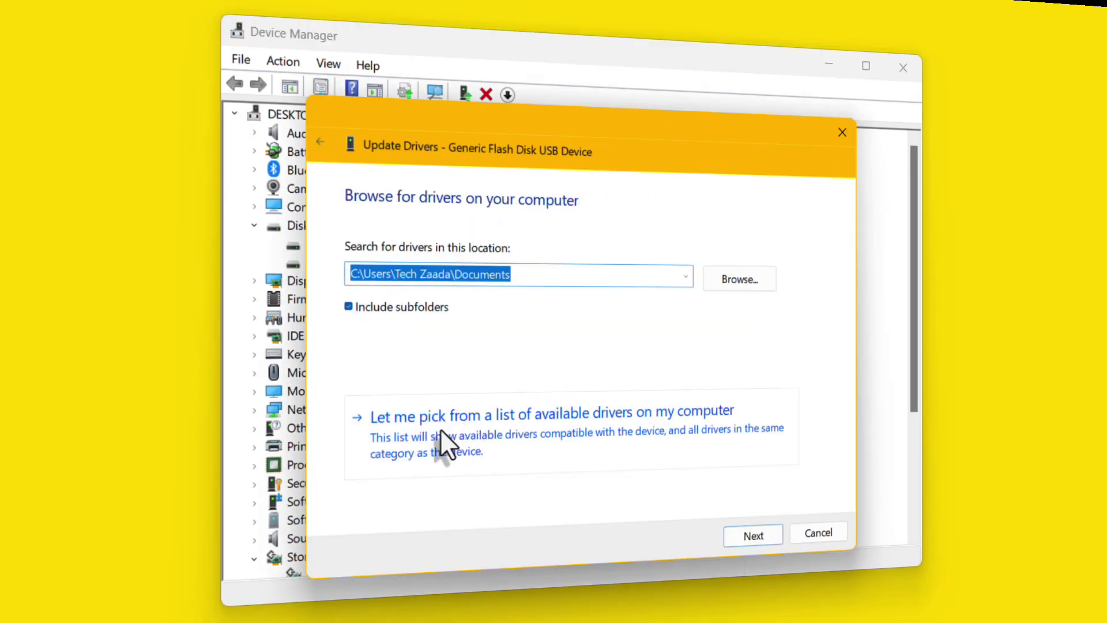
pyautogui.click(549, 428)
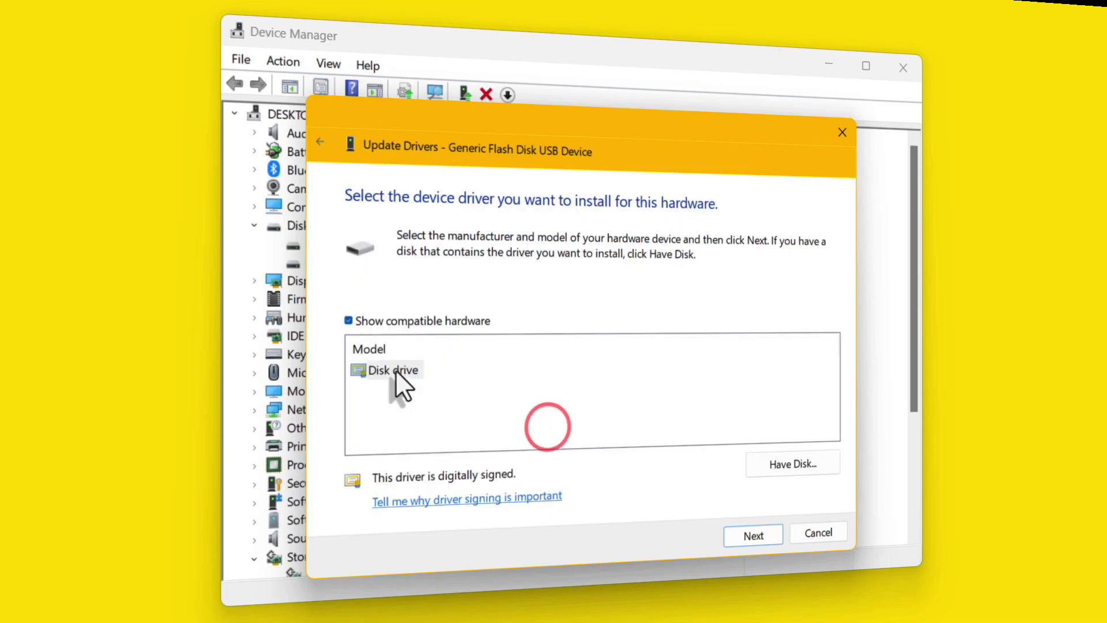
pyautogui.click(395, 369)
pyautogui.click(747, 536)
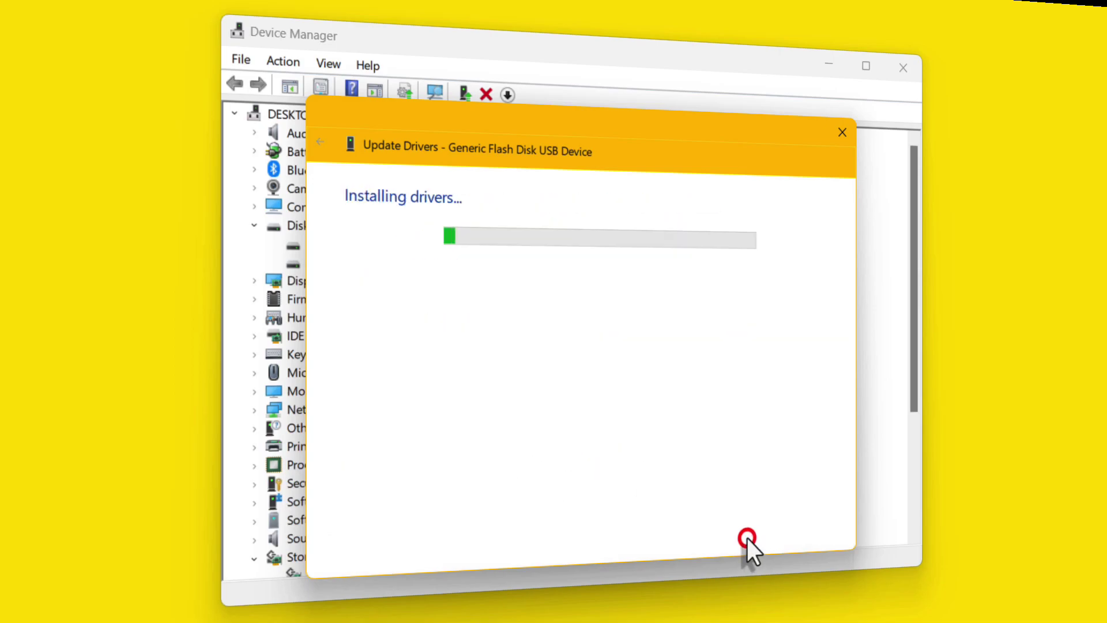
pyautogui.click(821, 532)
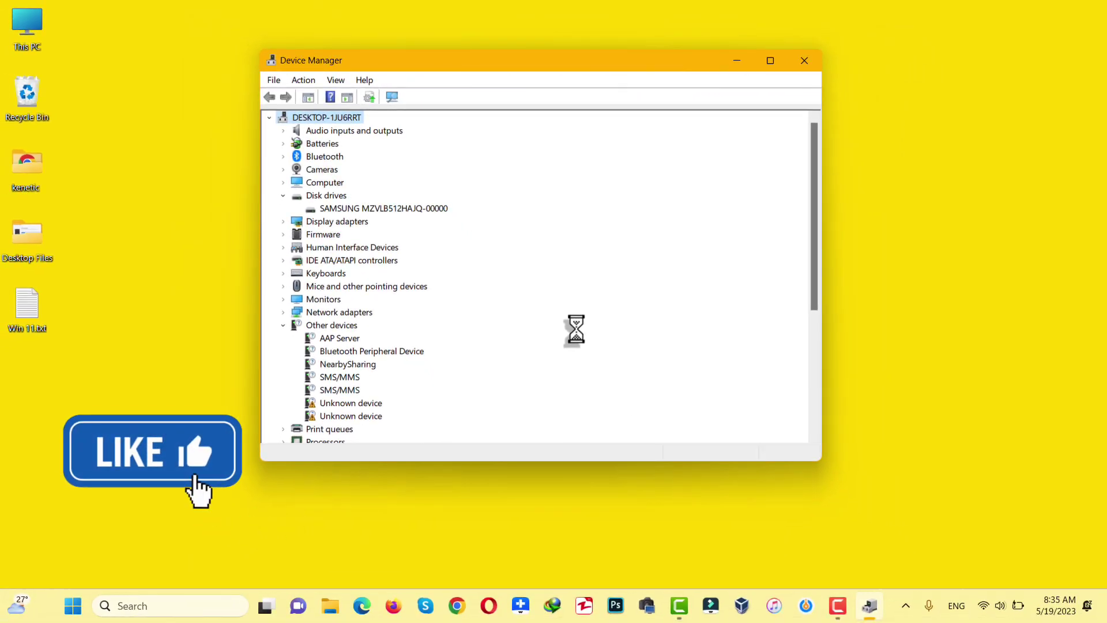
pyautogui.click(330, 605)
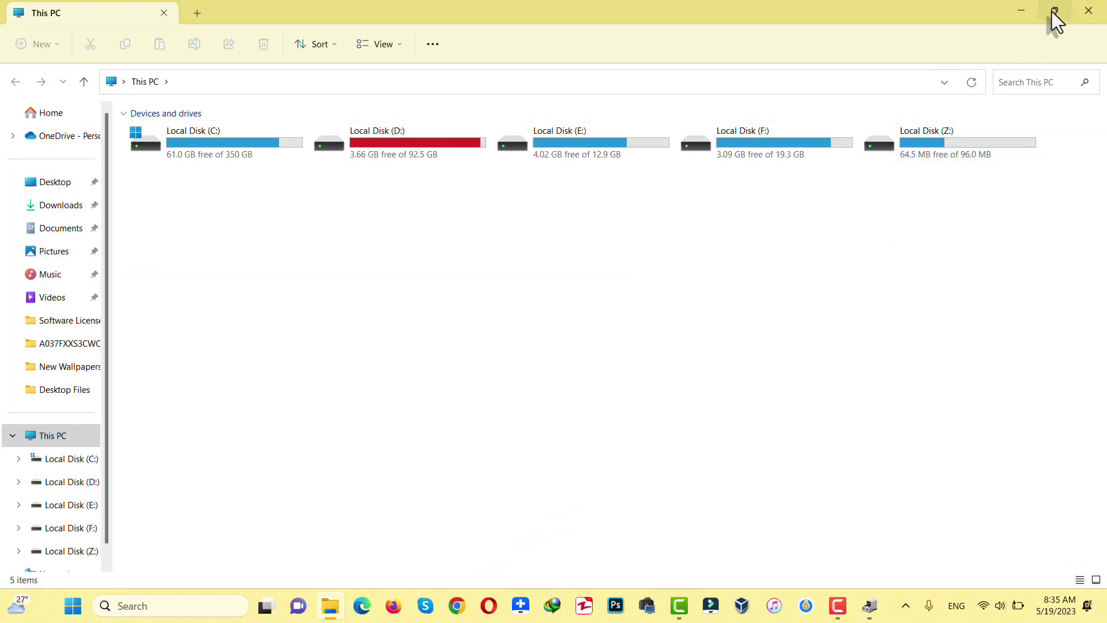
# Uninstall the Generic Flash Disk USB Device in Device Manager.
pyautogui.hotkey('alt', 'Tab')
pyautogui.click(548, 288)
pyautogui.moveTo(542, 63); pyautogui.dragTo(559, 121)
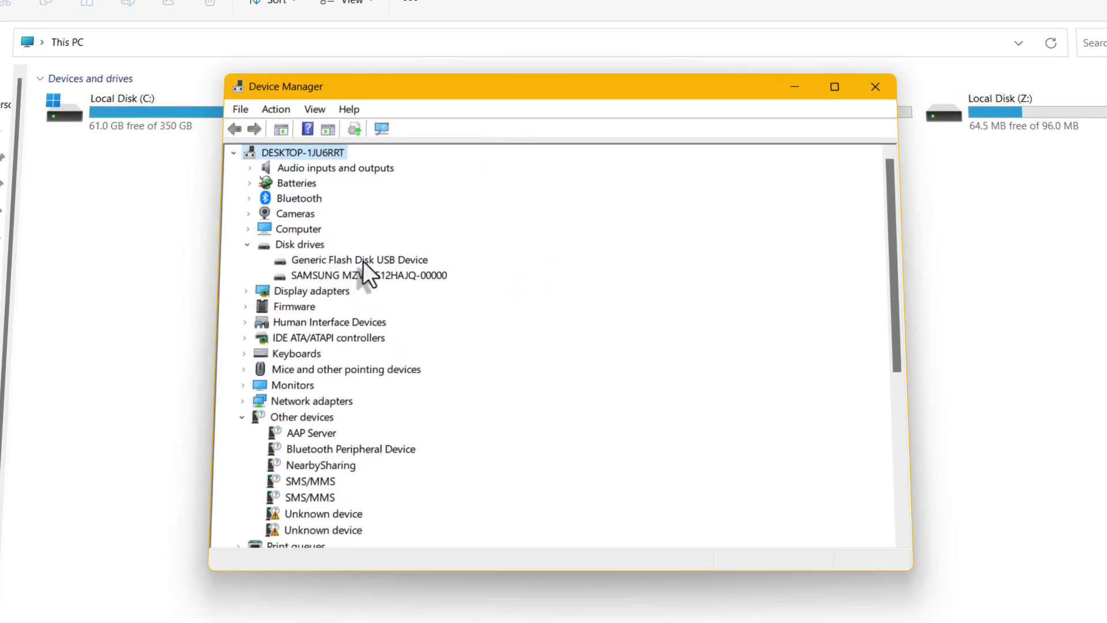
pyautogui.click(346, 260)
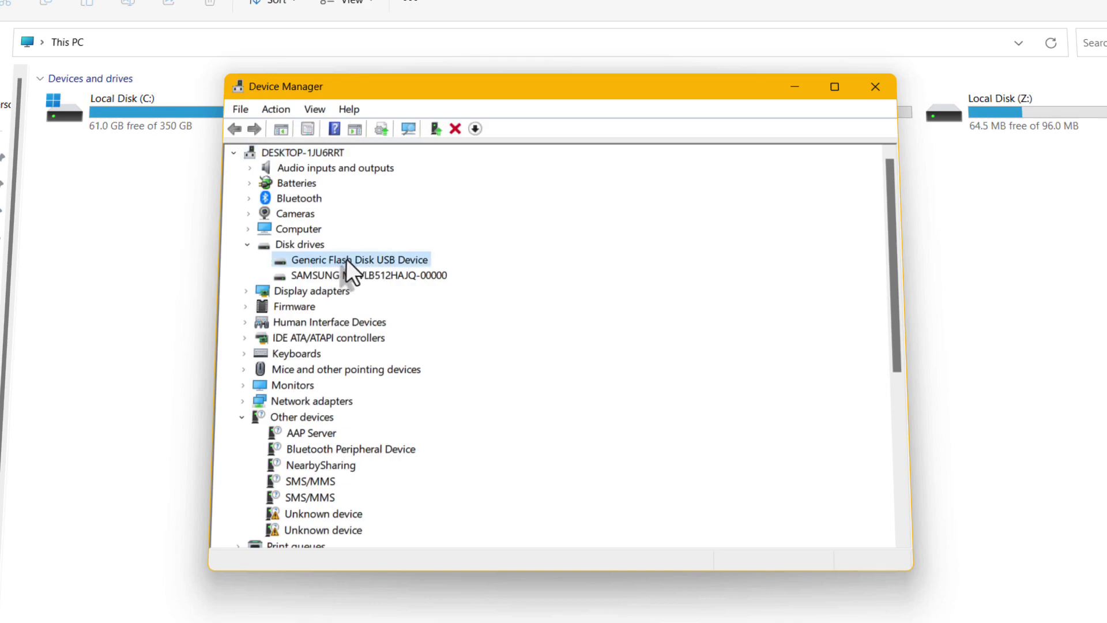
pyautogui.rightClick(346, 259)
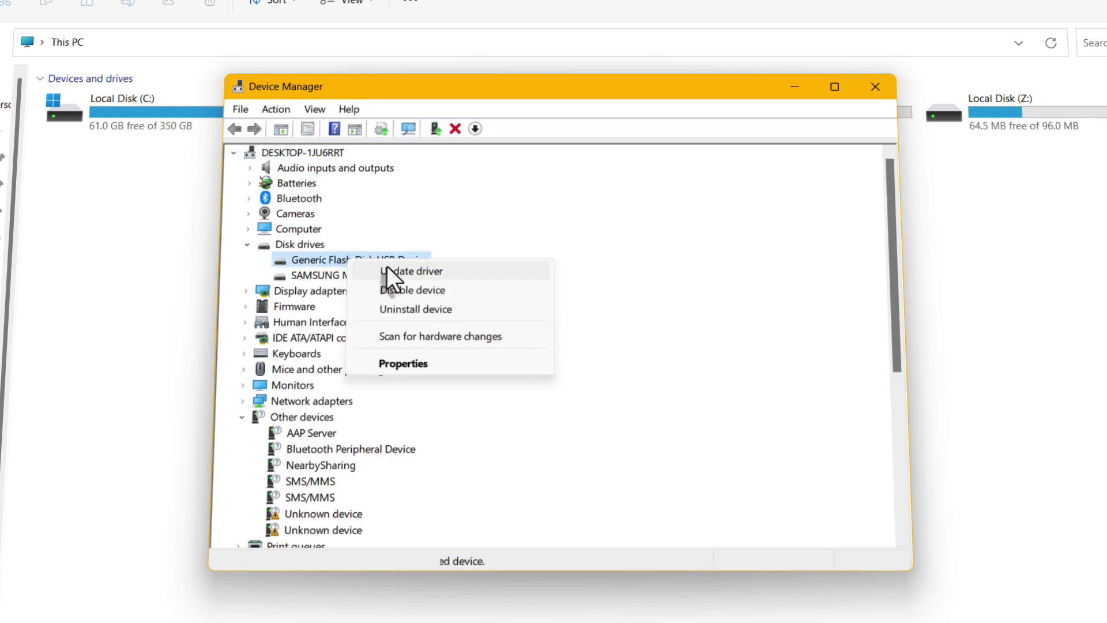
pyautogui.click(410, 310)
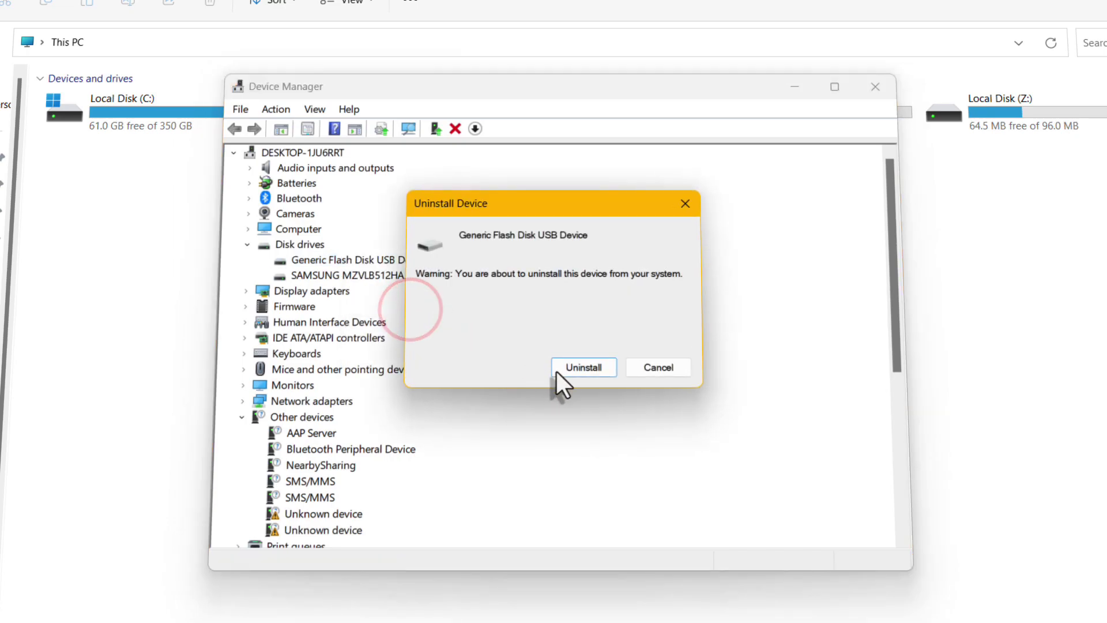
pyautogui.click(581, 368)
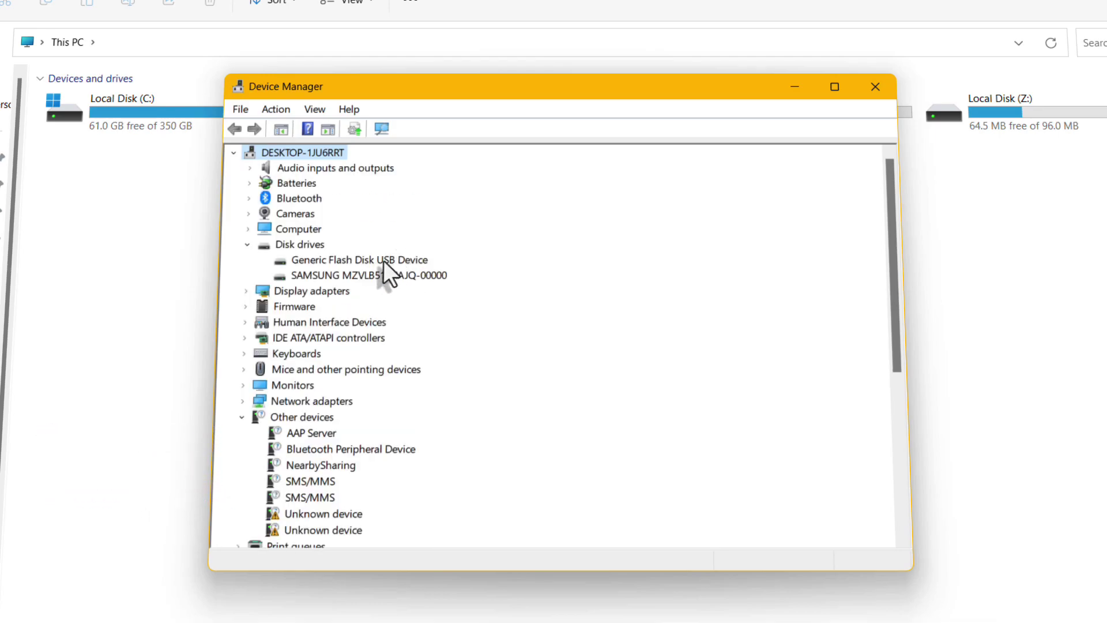
# Confirm the reconnected Generic Flash Disk USB Device has reappeared in Device Manager.
pyautogui.click(383, 260)
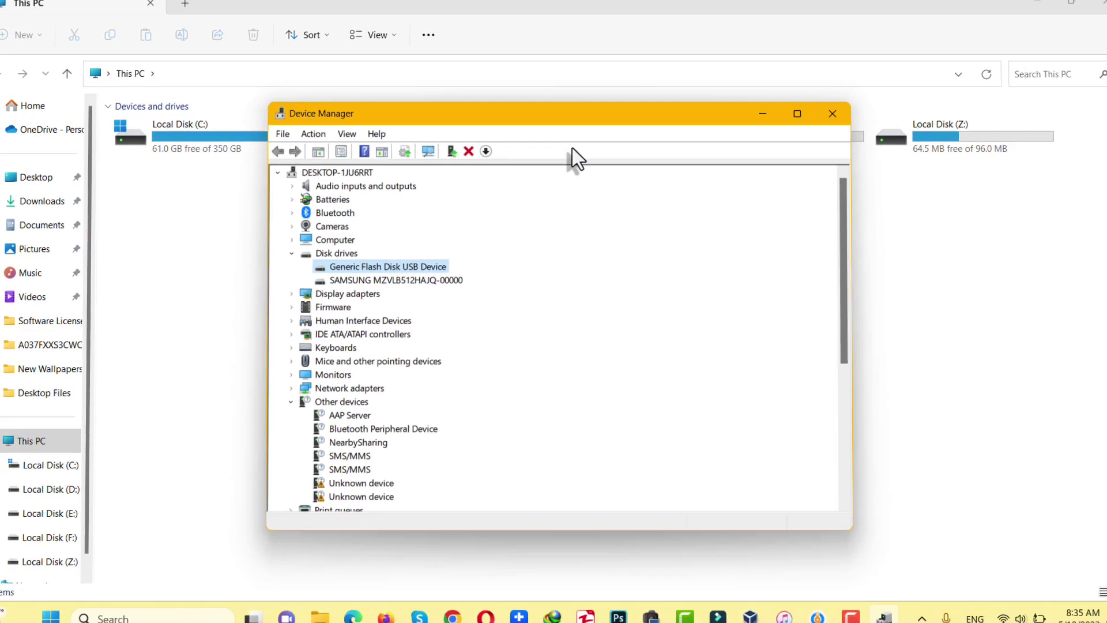
pyautogui.moveTo(603, 128); pyautogui.dragTo(590, 192)
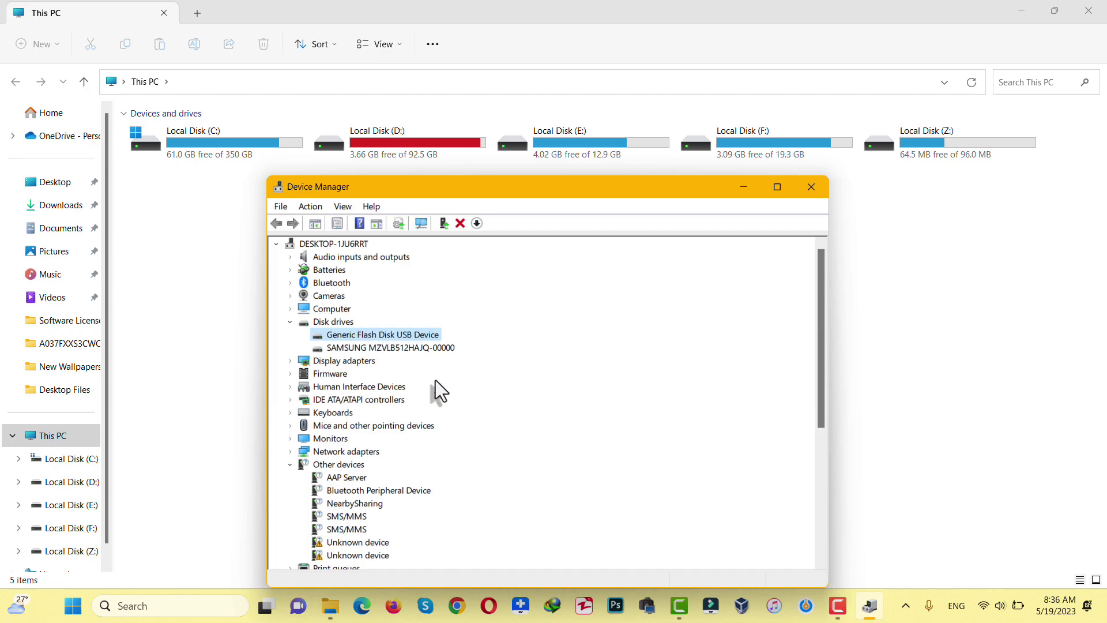
pyautogui.scroll(-2, 818, 330)
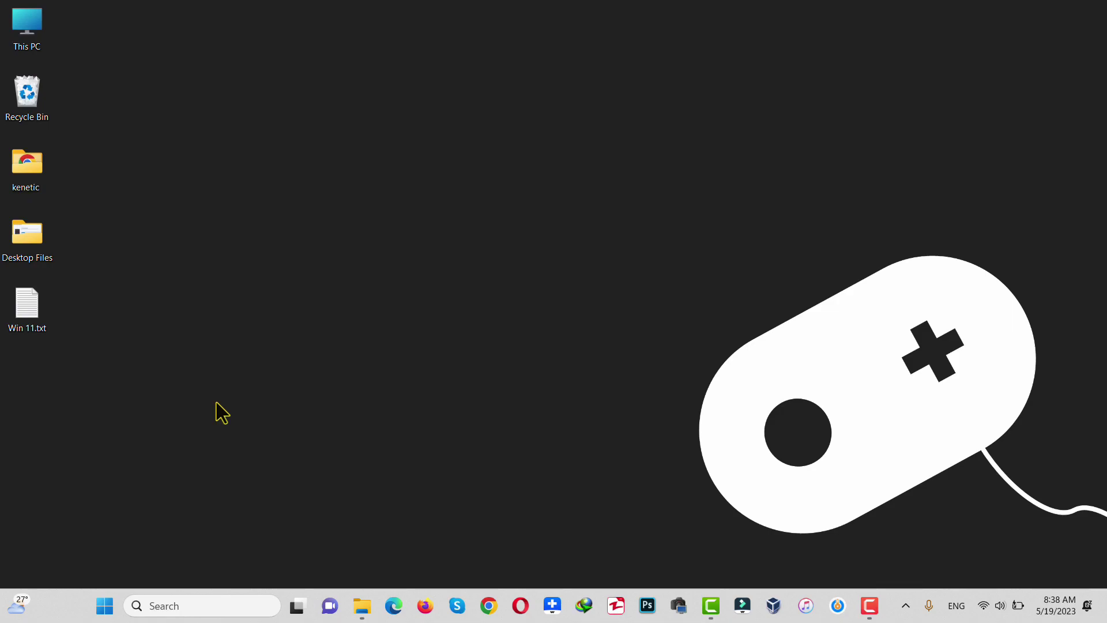
# Run Windows PowerShell as administrator from a 'windows pow' Start search.
pyautogui.click(360, 606)
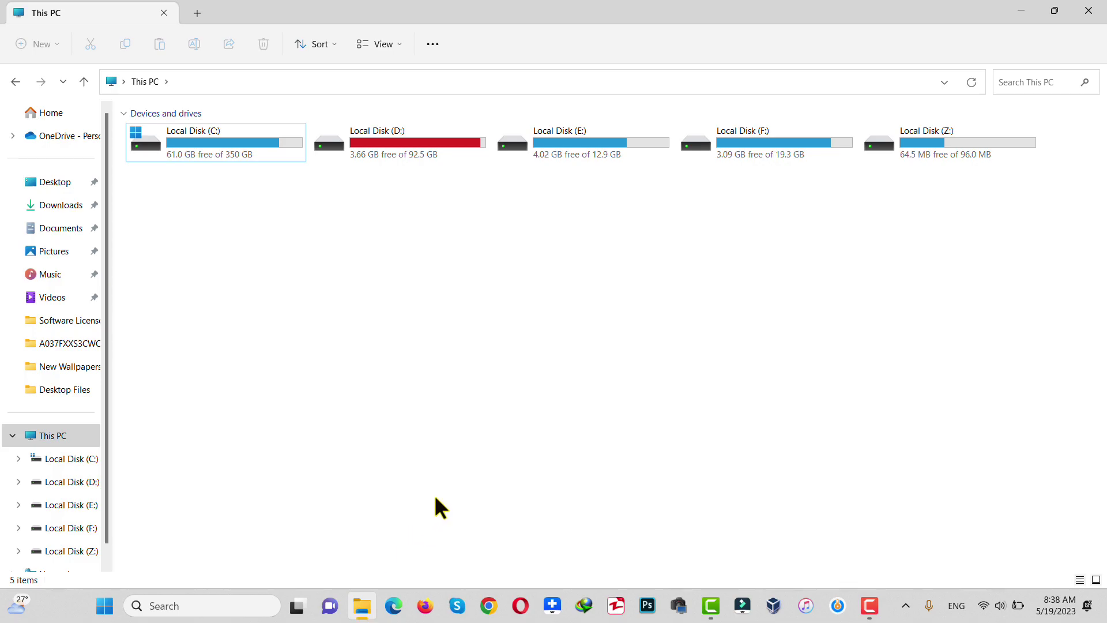
pyautogui.click(104, 607)
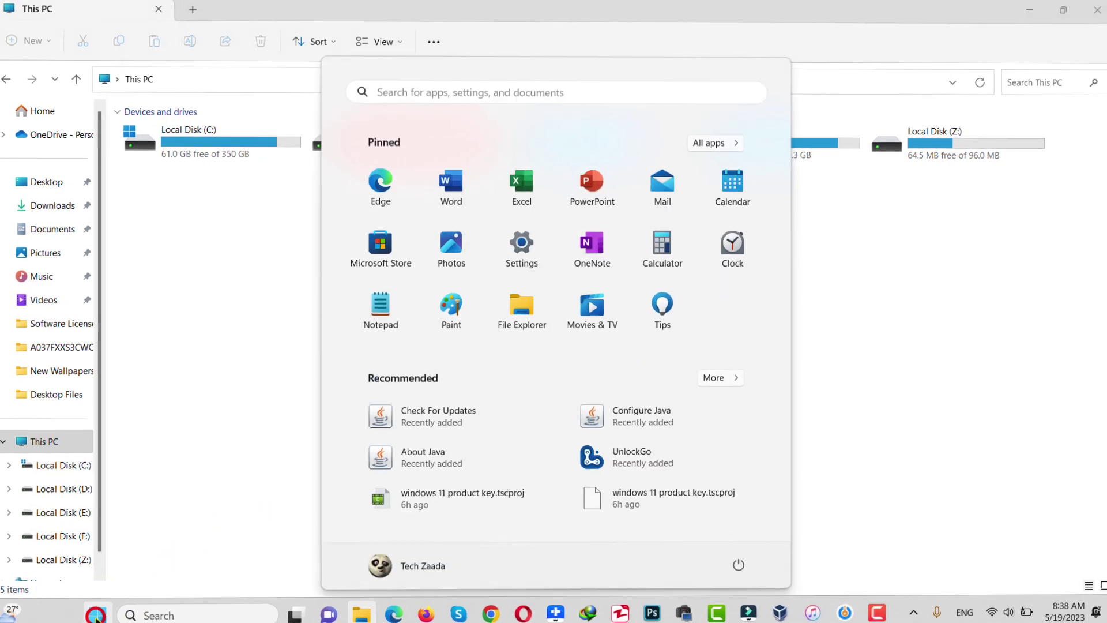
pyautogui.click(436, 80)
pyautogui.write('windows')
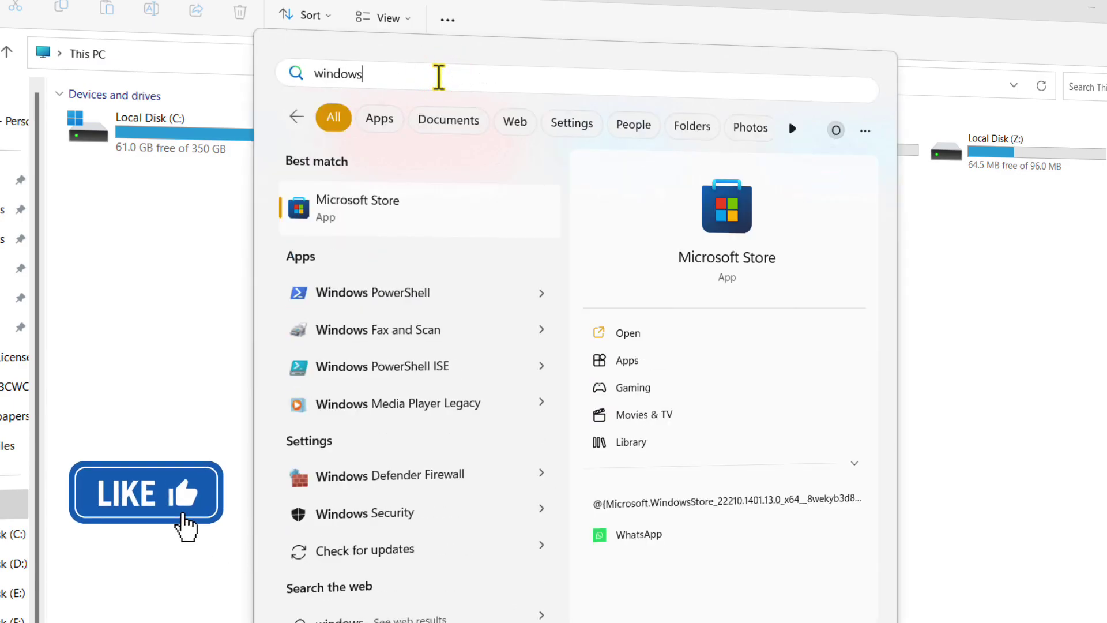
pyautogui.write(' pow')
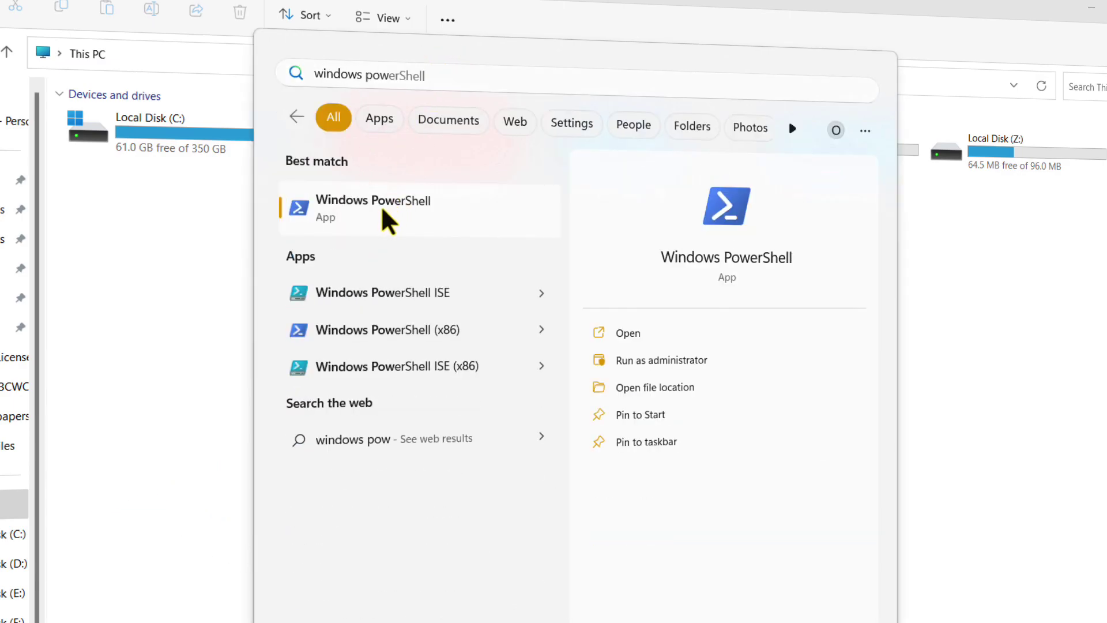
pyautogui.rightClick(382, 209)
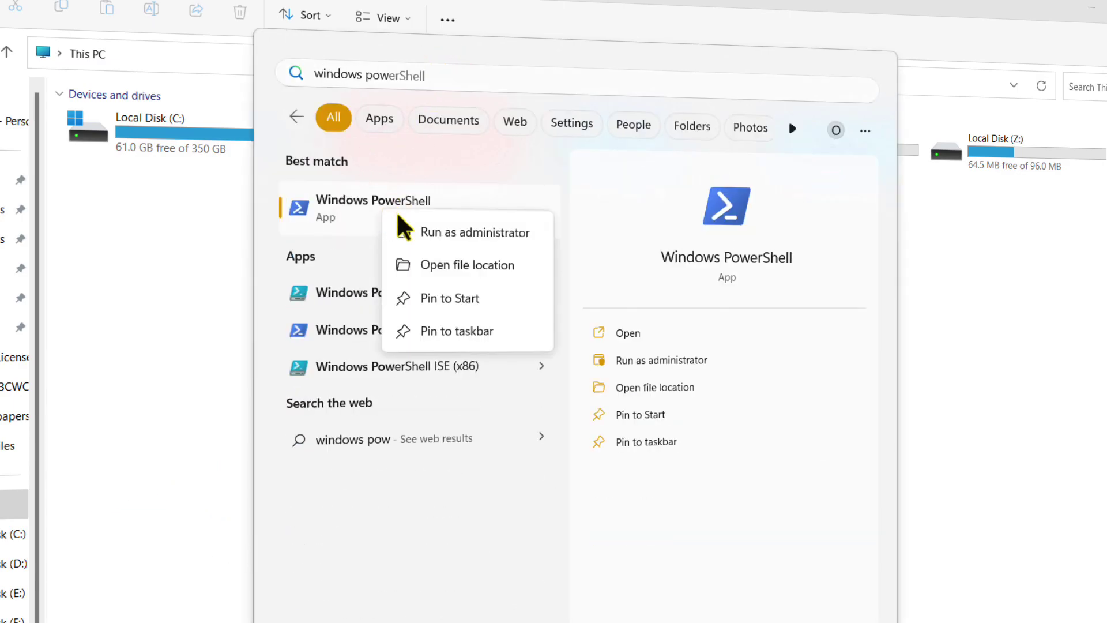
pyautogui.rightClick(478, 247)
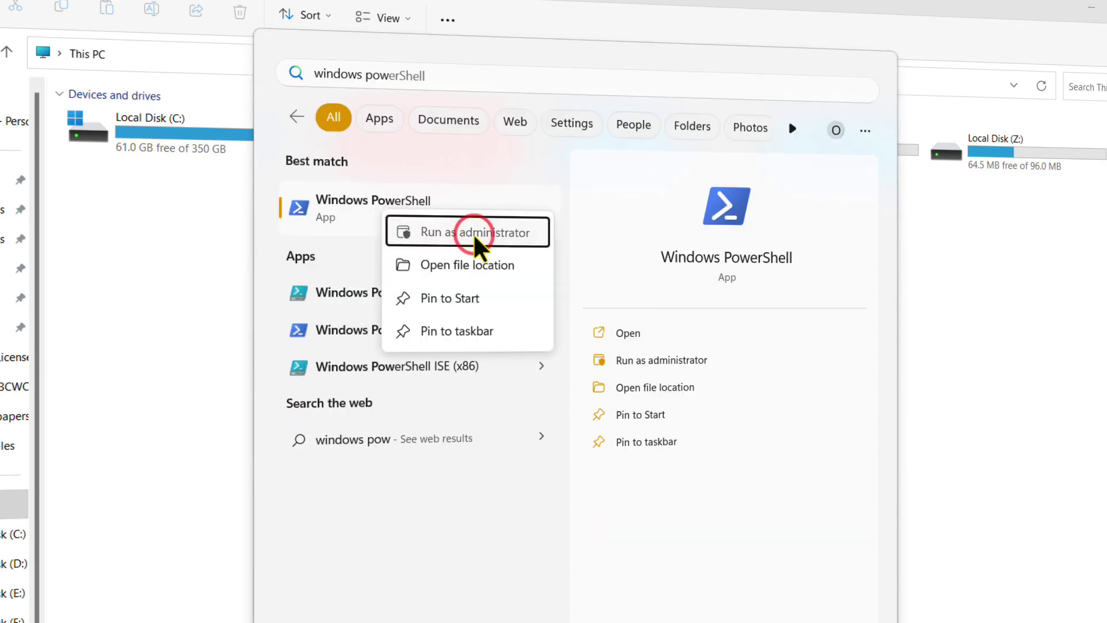
pyautogui.click(483, 232)
pyautogui.click(1084, 10)
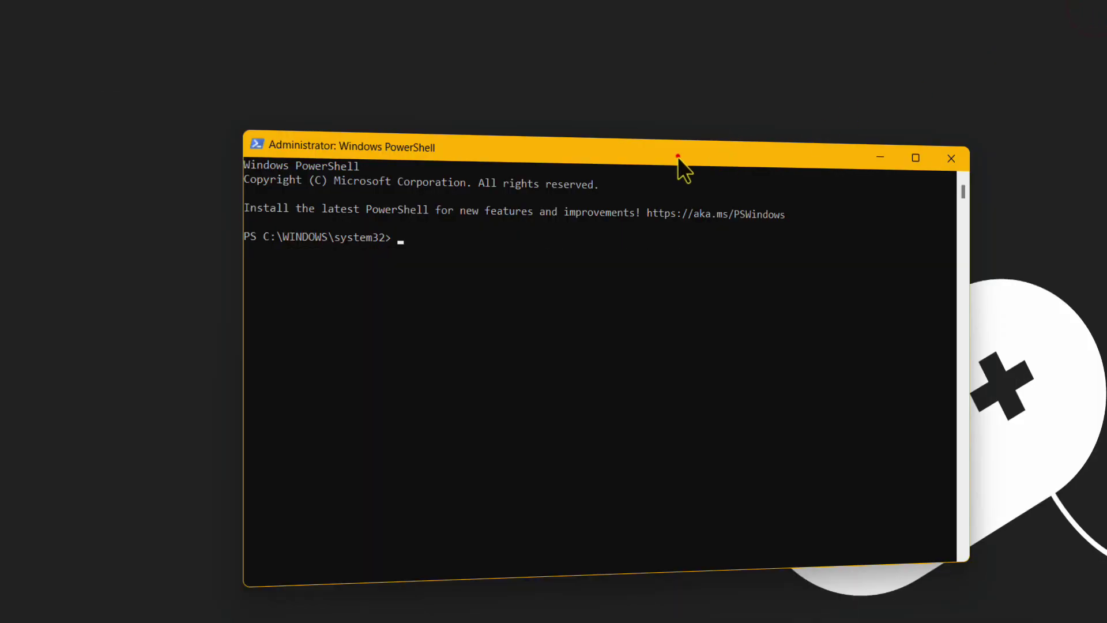
# Run msdt.exe -id devicediagnostics in PowerShell to open the hardware troubleshooter.
pyautogui.moveTo(677, 157); pyautogui.dragTo(666, 134)
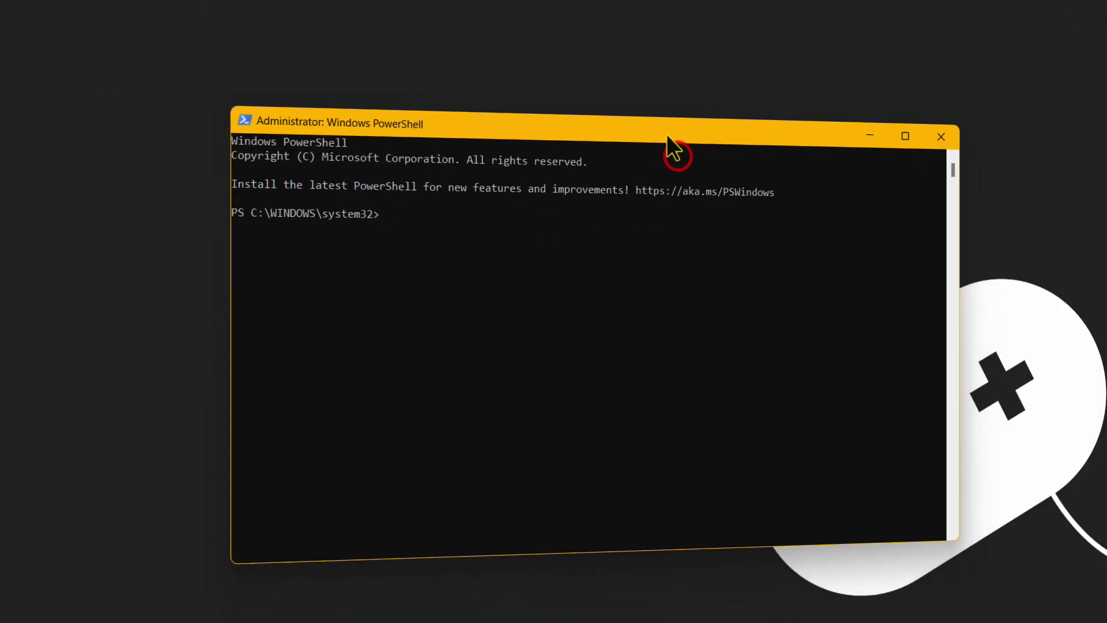
pyautogui.write('msdt.exe -')
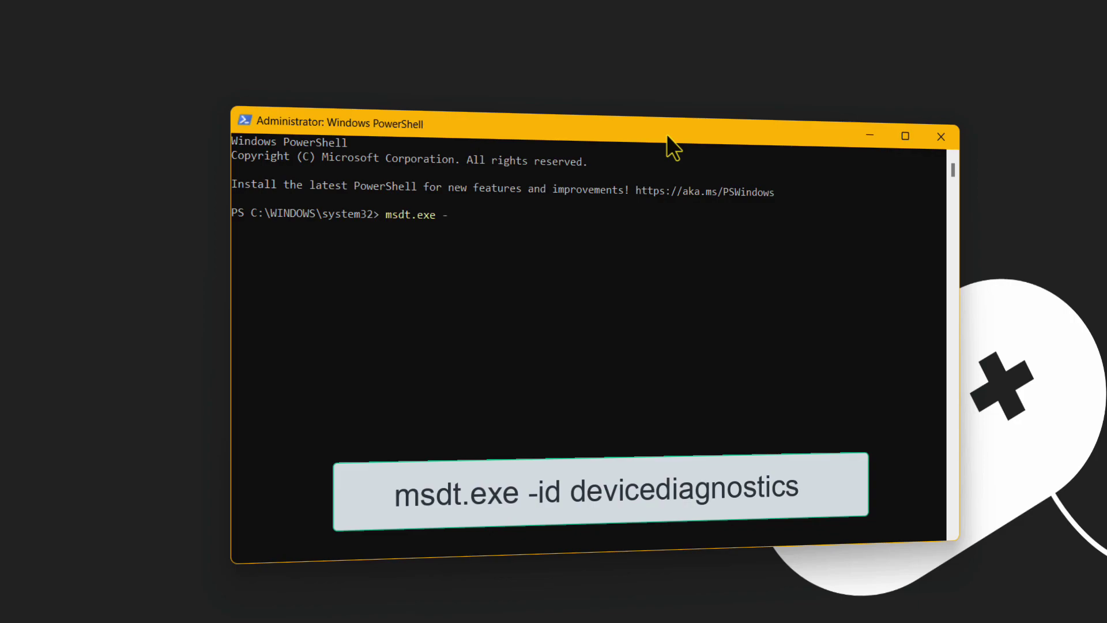
pyautogui.write('id devicediagniostics')
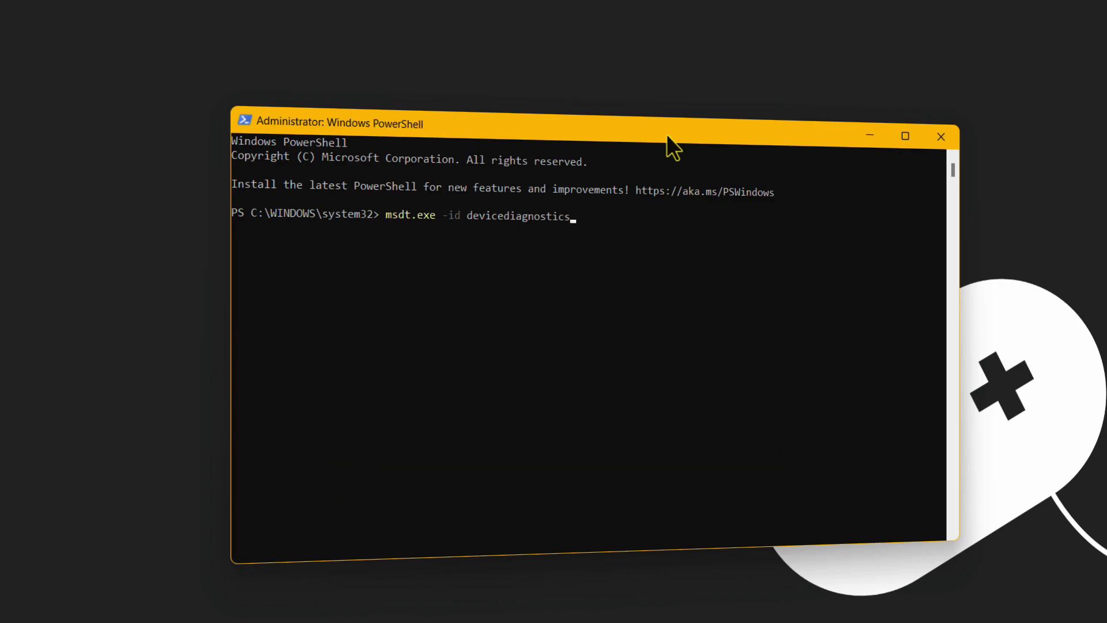
pyautogui.press('Return')
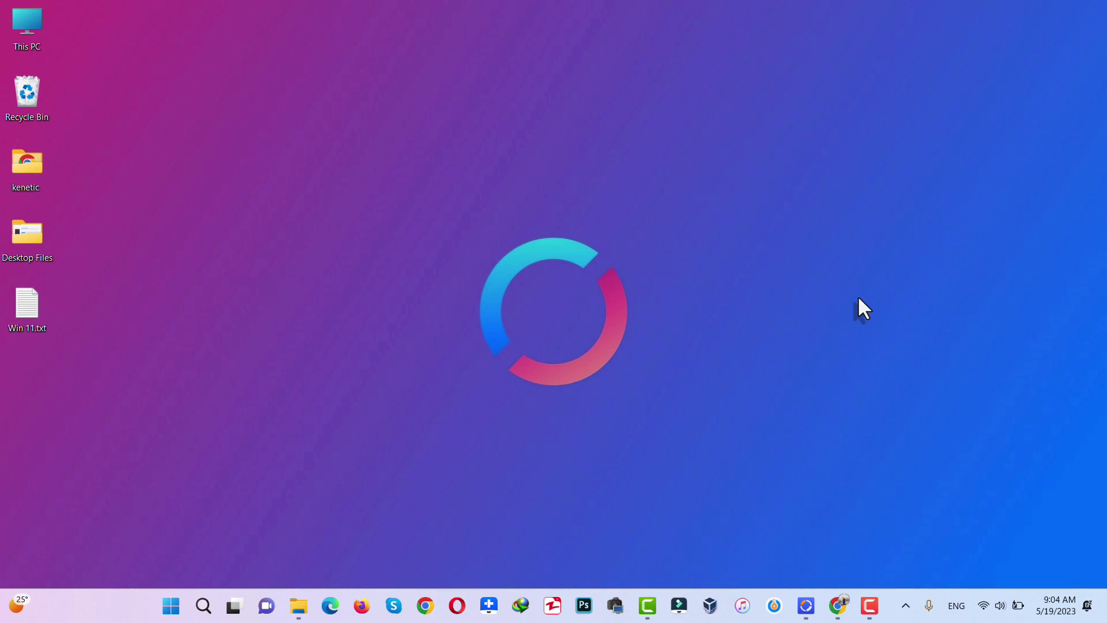
pyautogui.click(298, 606)
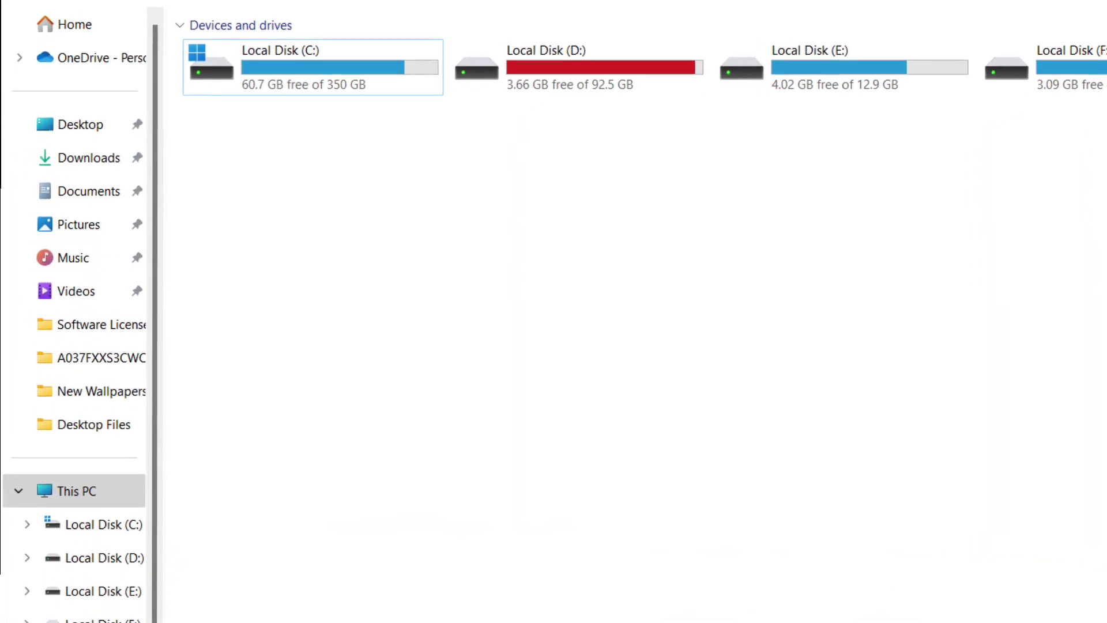
pyautogui.rightClick(92, 493)
pyautogui.click(277, 209)
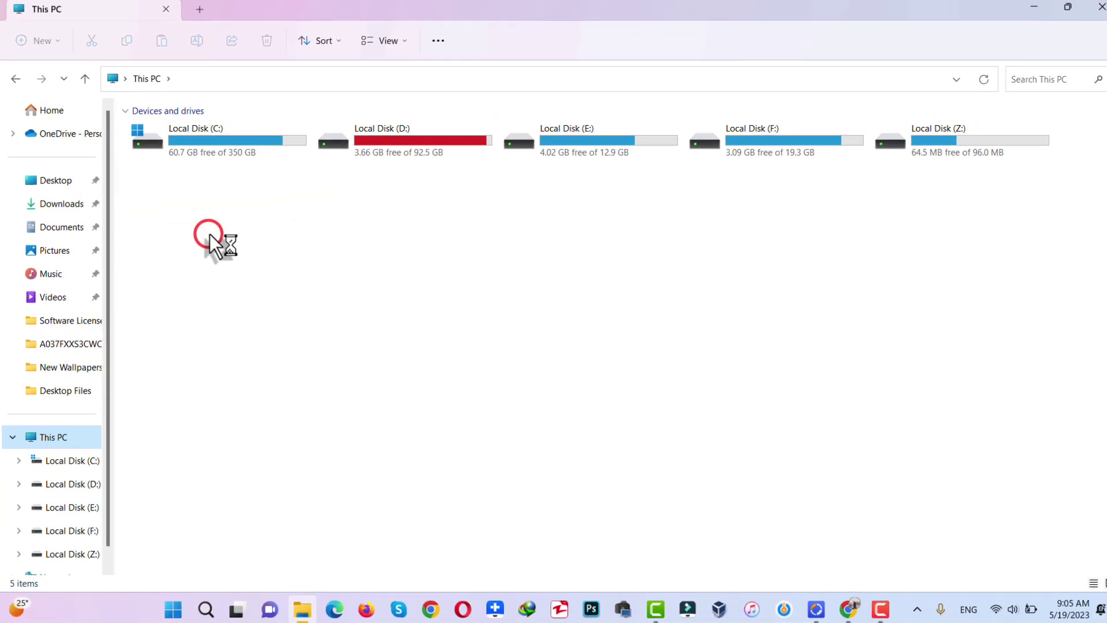
pyautogui.moveTo(359, 24); pyautogui.dragTo(507, 71)
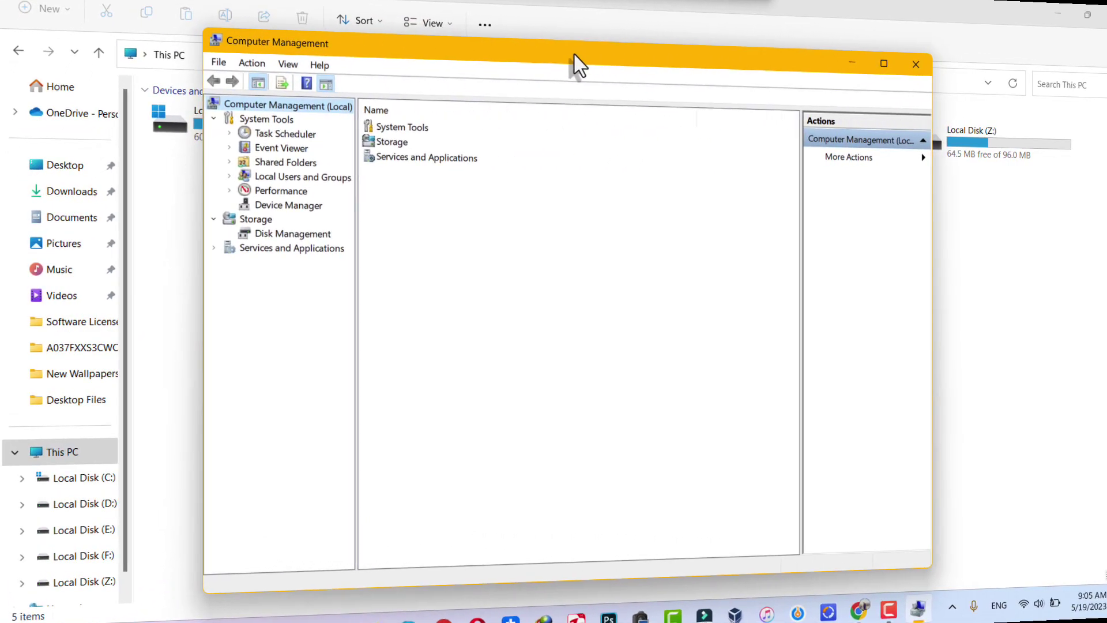
pyautogui.click(311, 234)
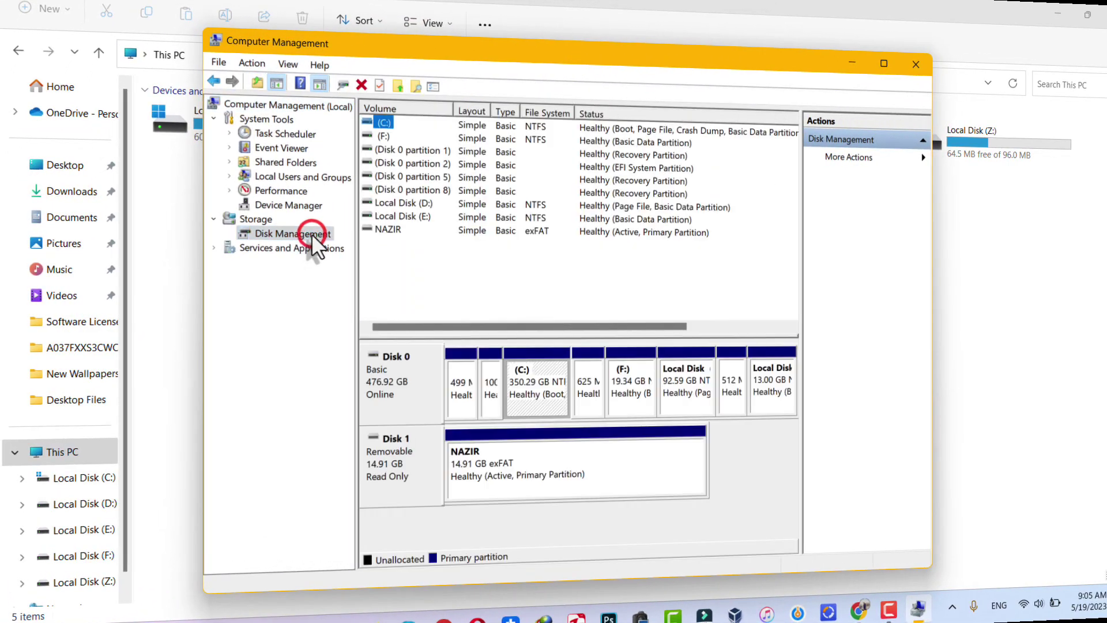
pyautogui.click(515, 477)
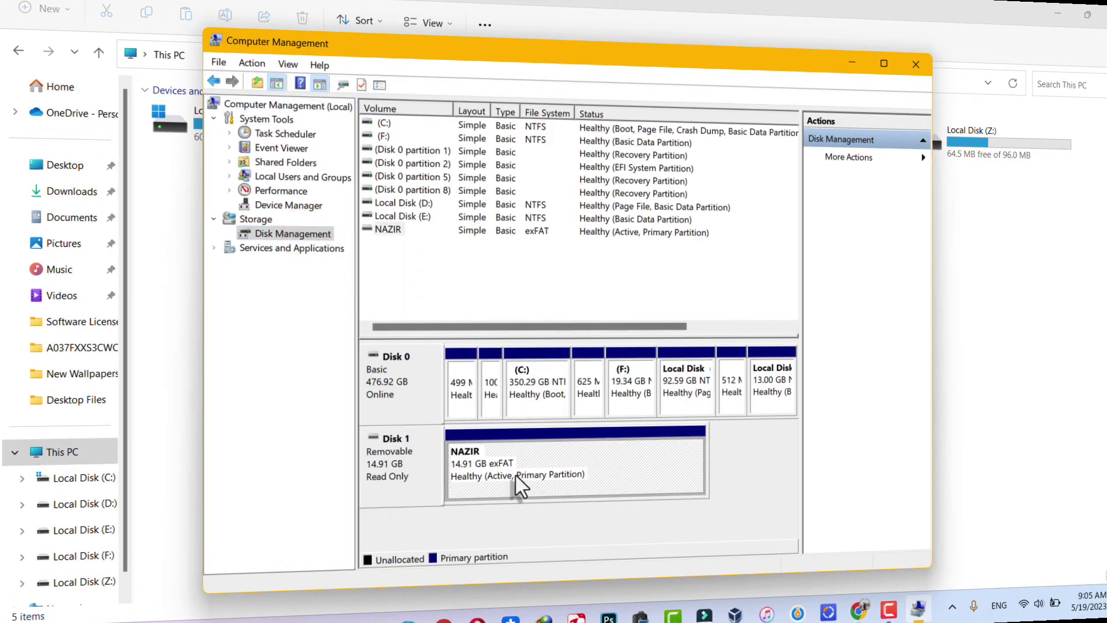
pyautogui.rightClick(528, 456)
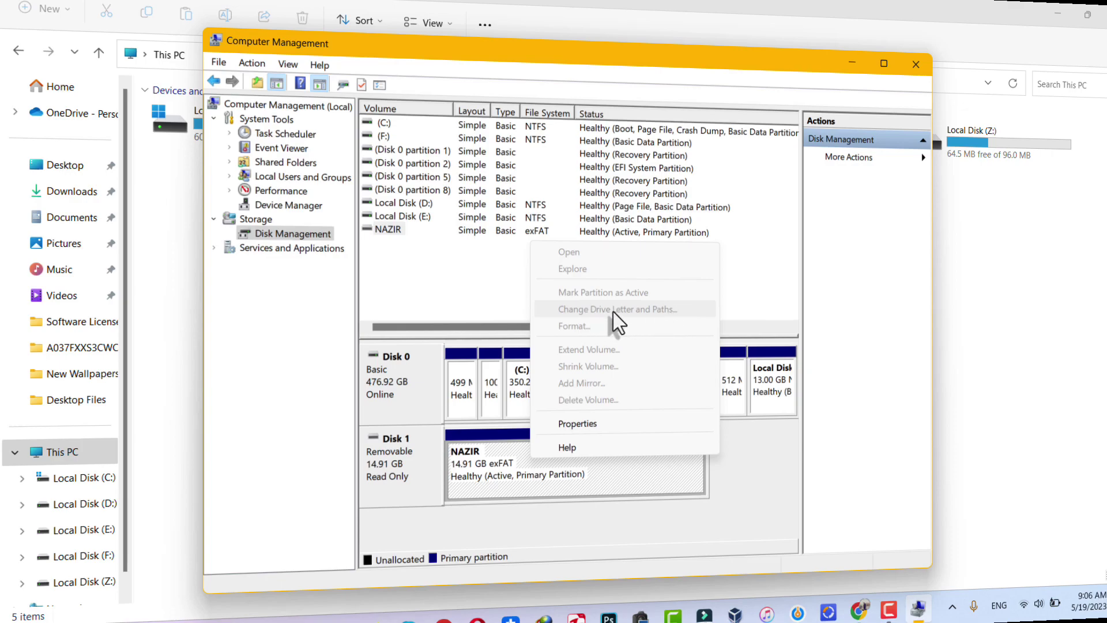
pyautogui.click(515, 481)
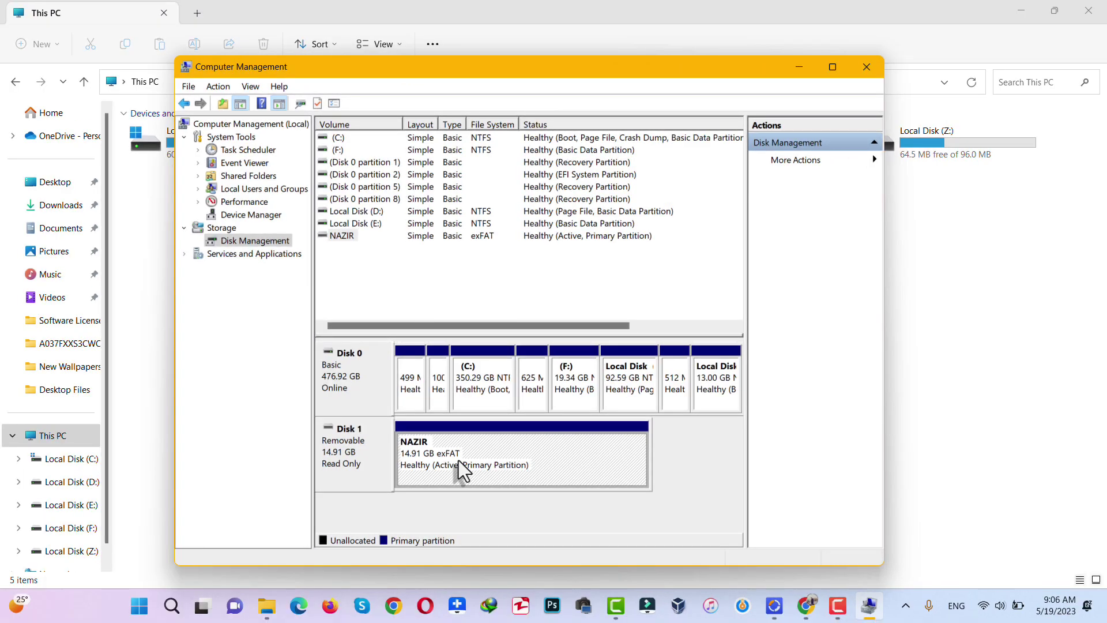
pyautogui.click(865, 66)
pyautogui.click(1018, 10)
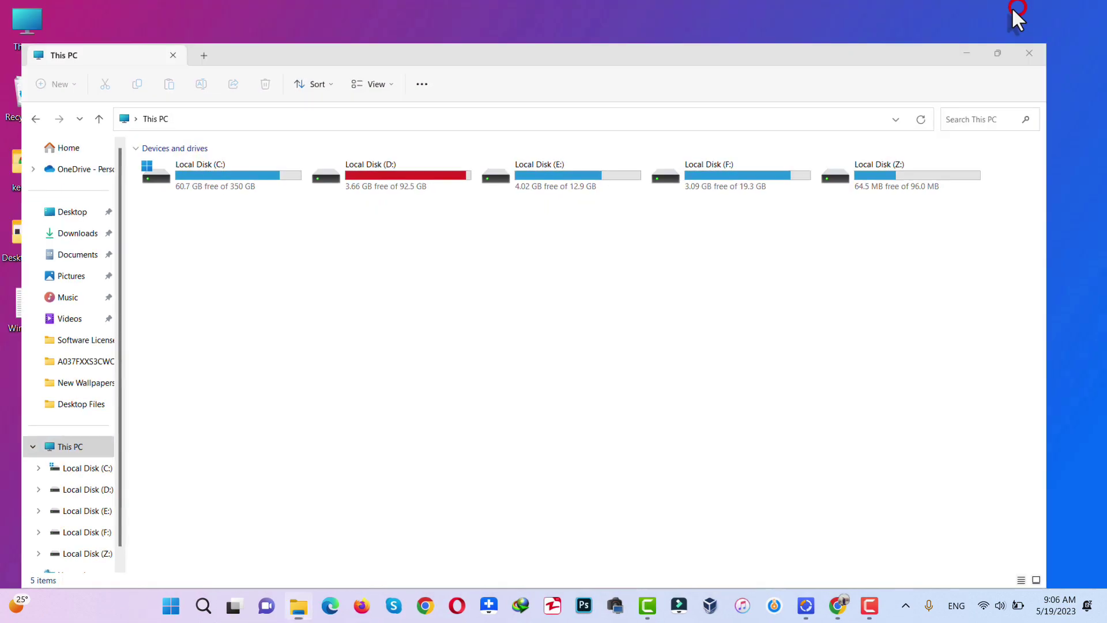
pyautogui.click(836, 601)
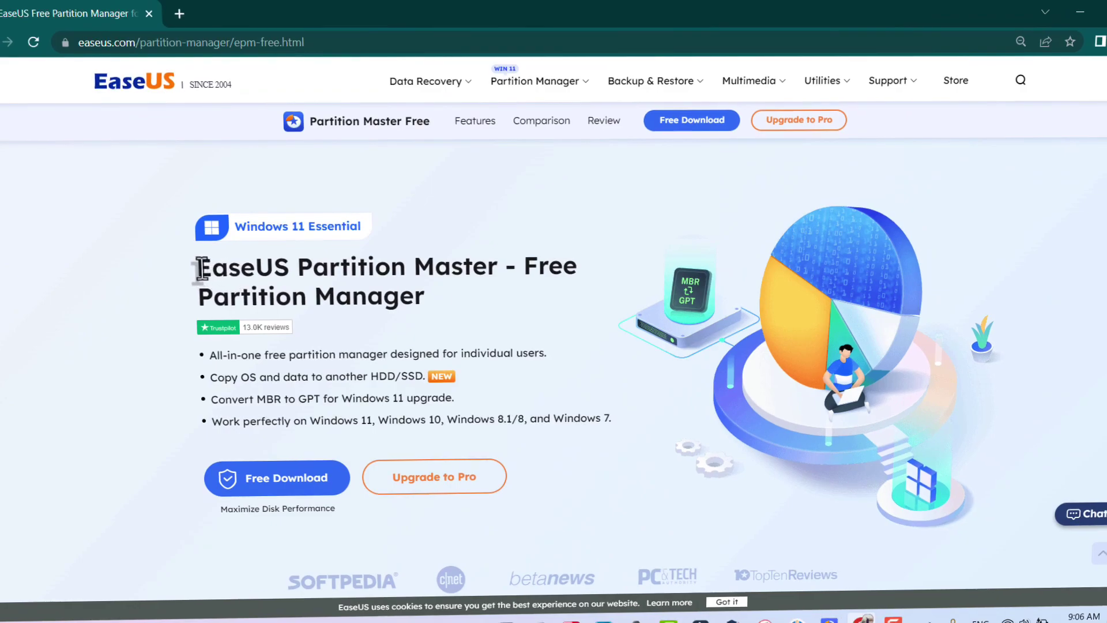
# Start the EaseUS Partition Master Free download from its page in Chrome.
pyautogui.moveTo(200, 268); pyautogui.dragTo(494, 260)
pyautogui.click(494, 260)
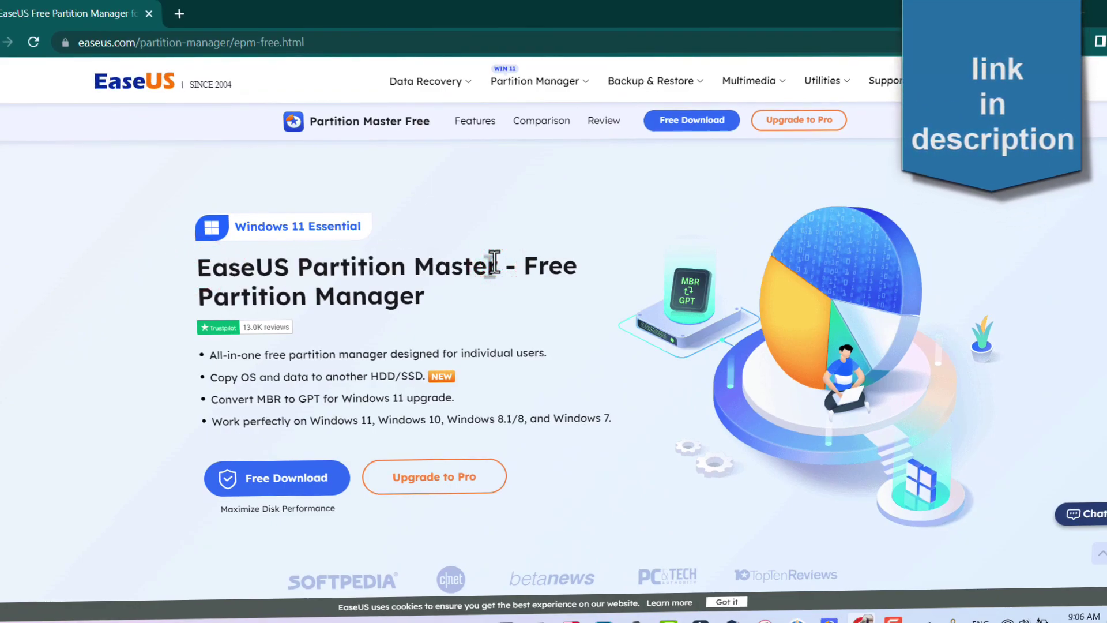
pyautogui.click(271, 489)
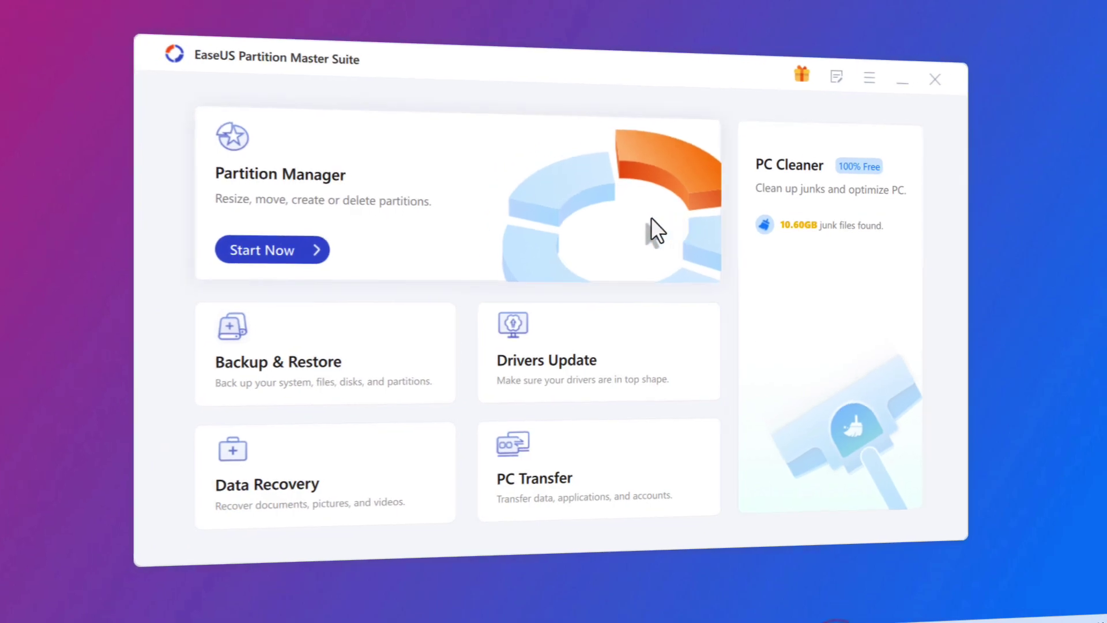
# Open Change Drive Letter for the NAZIR partition on Disk 1 and show the letter list.
pyautogui.click(288, 248)
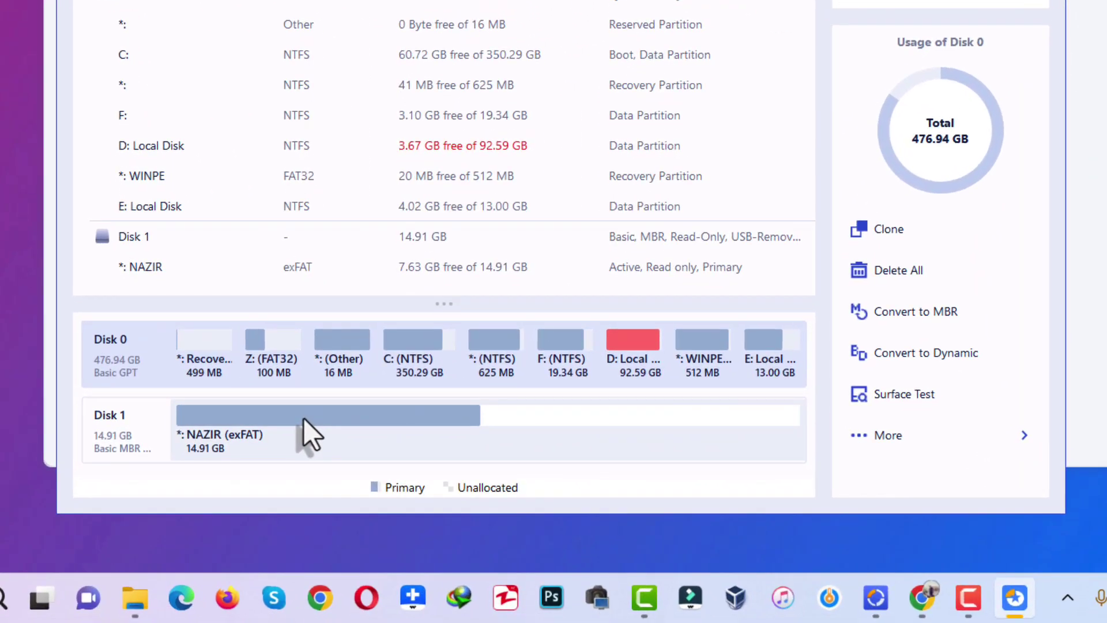
pyautogui.click(311, 435)
pyautogui.rightClick(303, 417)
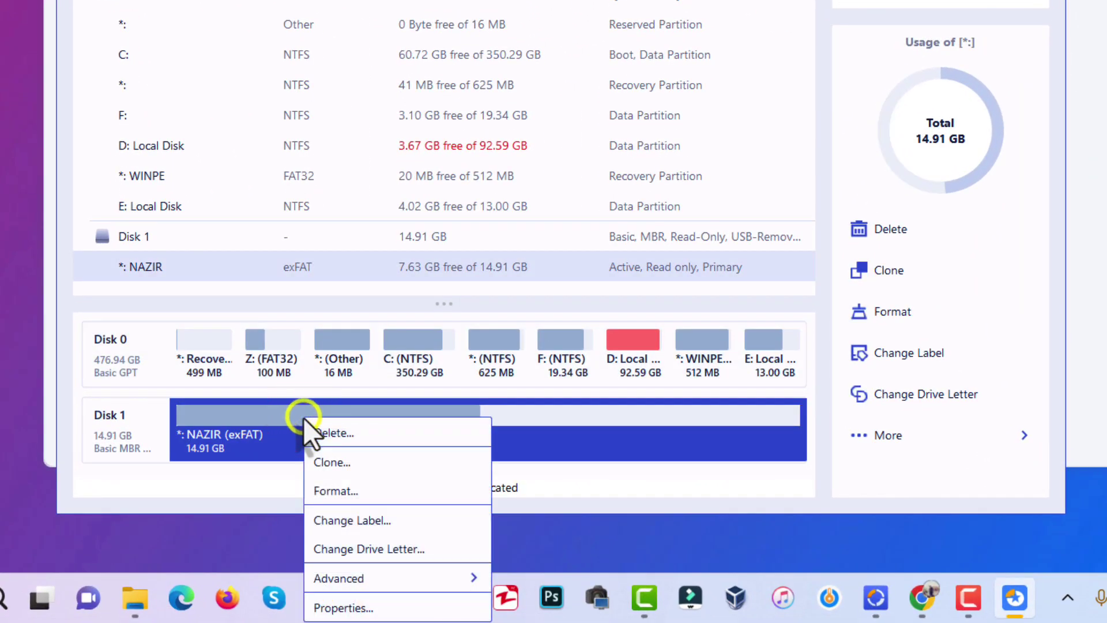
pyautogui.click(422, 545)
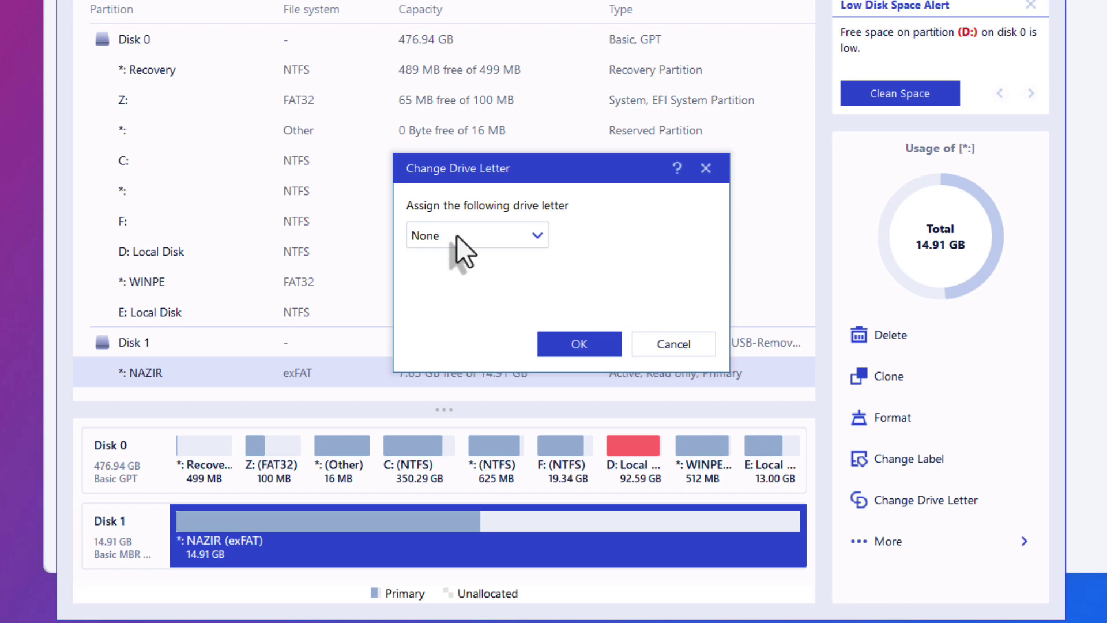
pyautogui.click(457, 235)
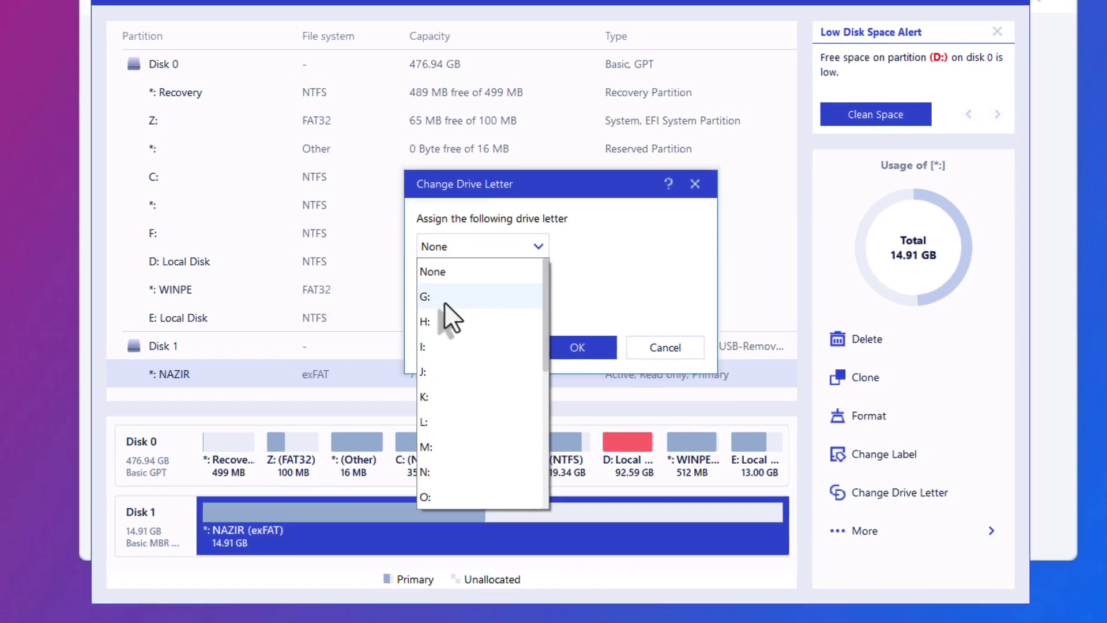
# Assign drive letter G: to NAZIR, apply the operation, and select NAZIR (G:) in This PC.
pyautogui.click(267, 605)
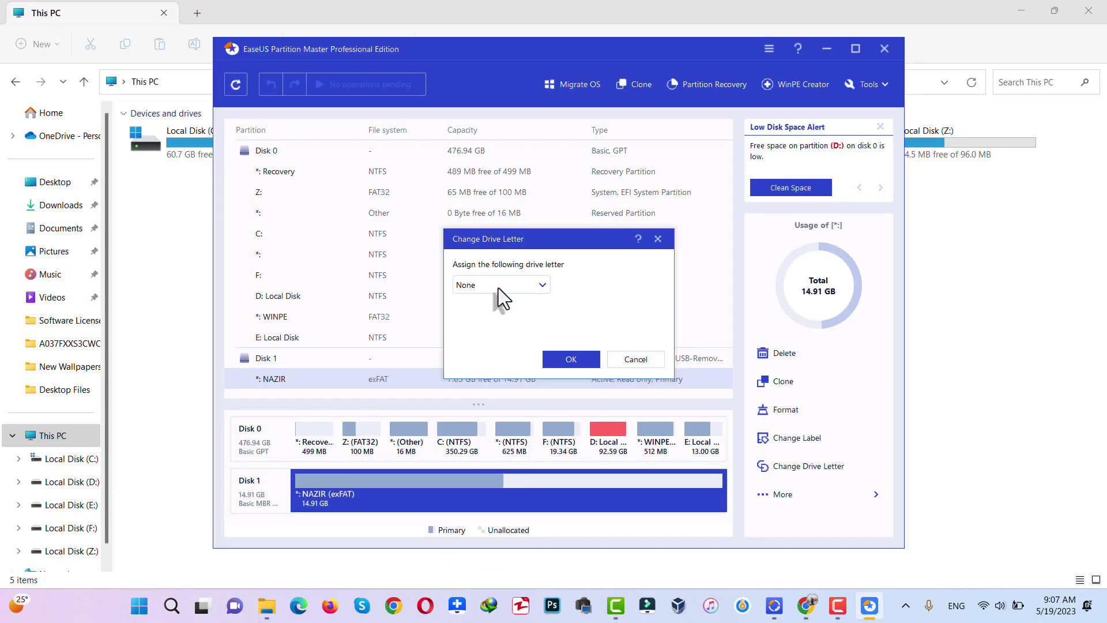
pyautogui.click(498, 286)
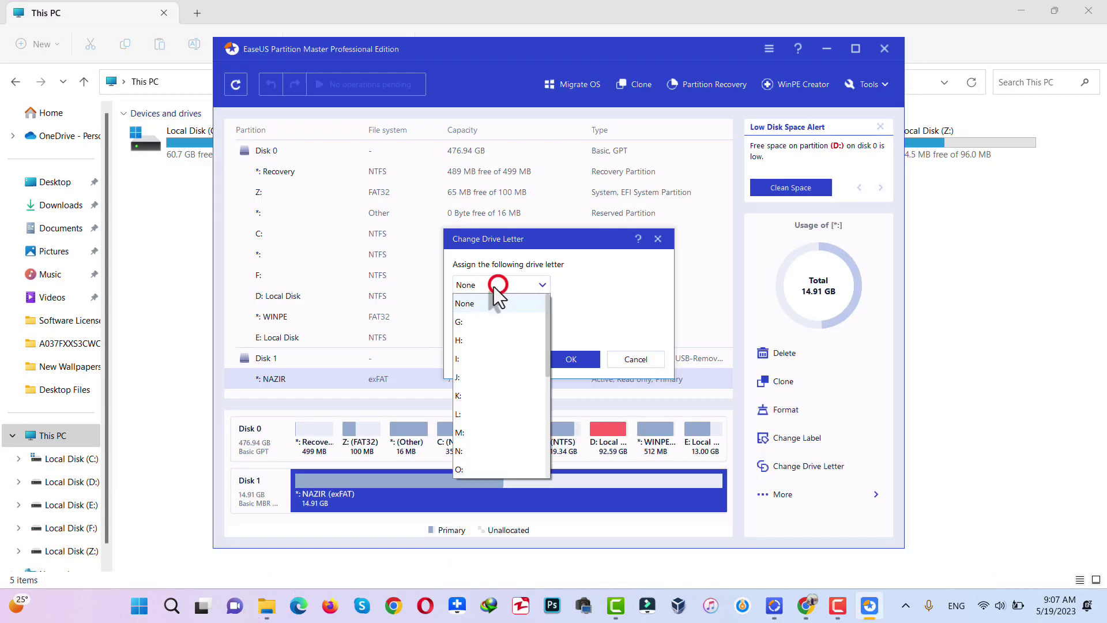
pyautogui.click(466, 321)
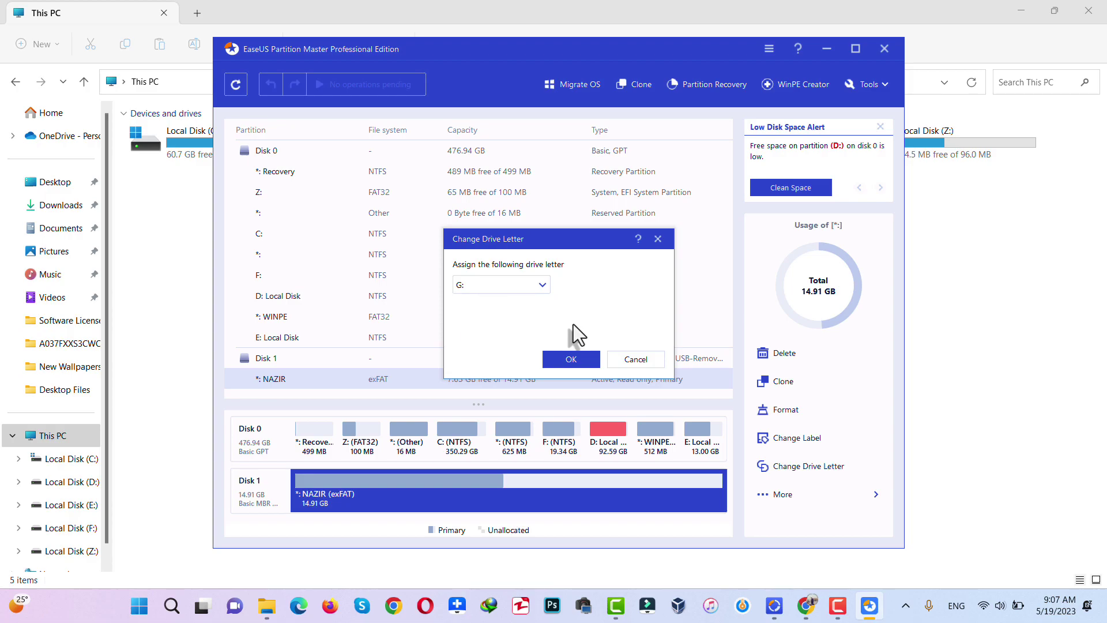
pyautogui.click(570, 360)
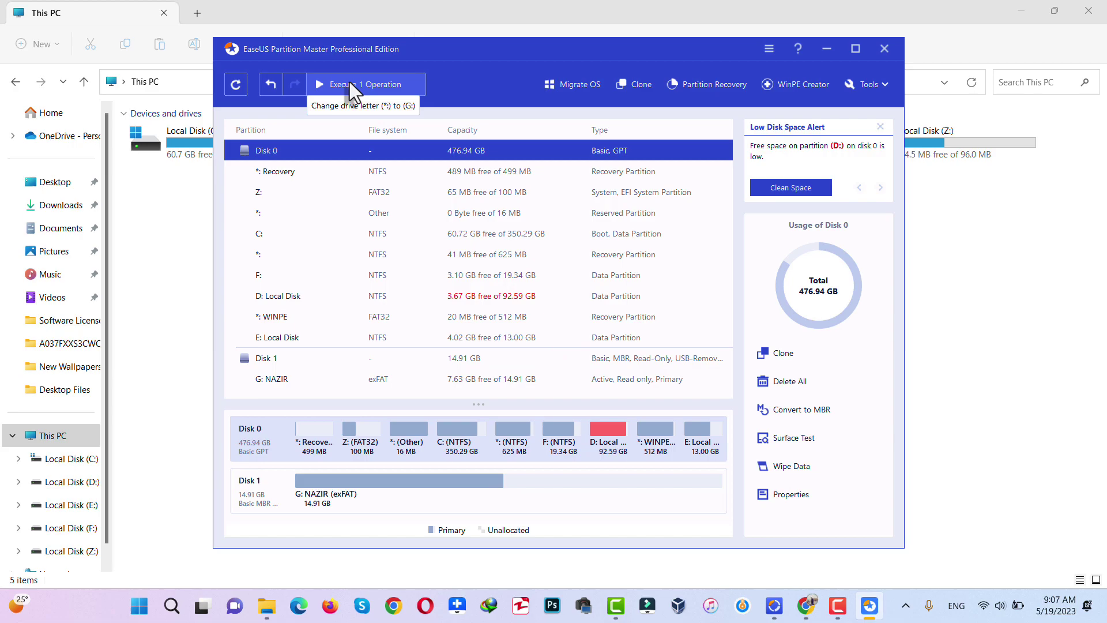
pyautogui.click(358, 85)
pyautogui.click(625, 407)
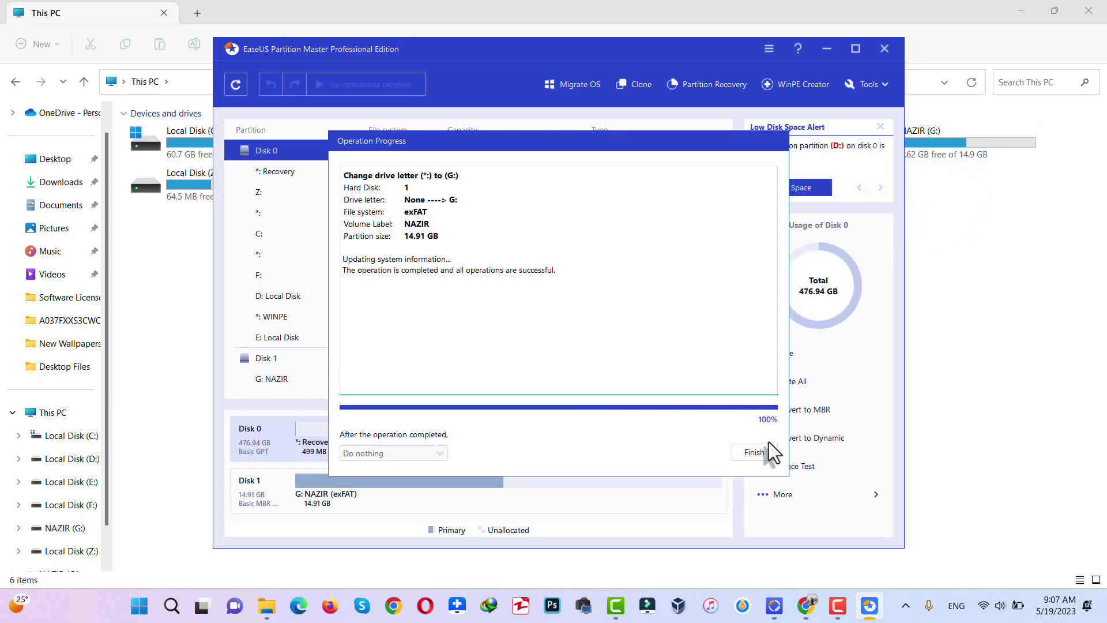
pyautogui.click(757, 452)
pyautogui.click(988, 248)
pyautogui.click(938, 142)
# Open the NAZIR (G:) drive to view its files, then return to This PC.
pyautogui.doubleClick(937, 141)
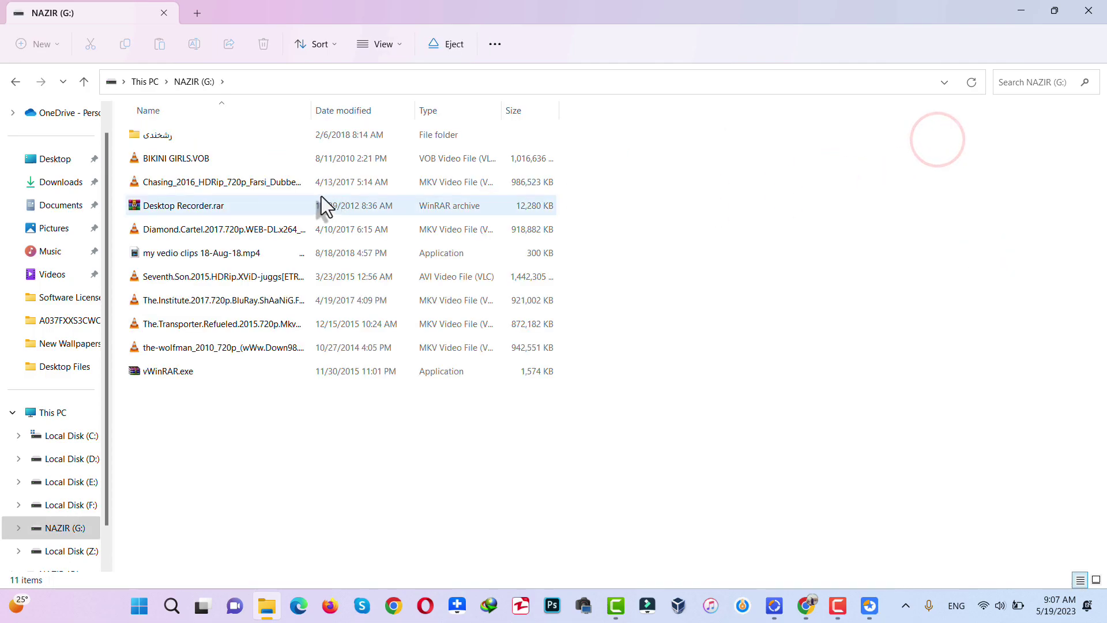
pyautogui.hotkey('alt', 'Left')
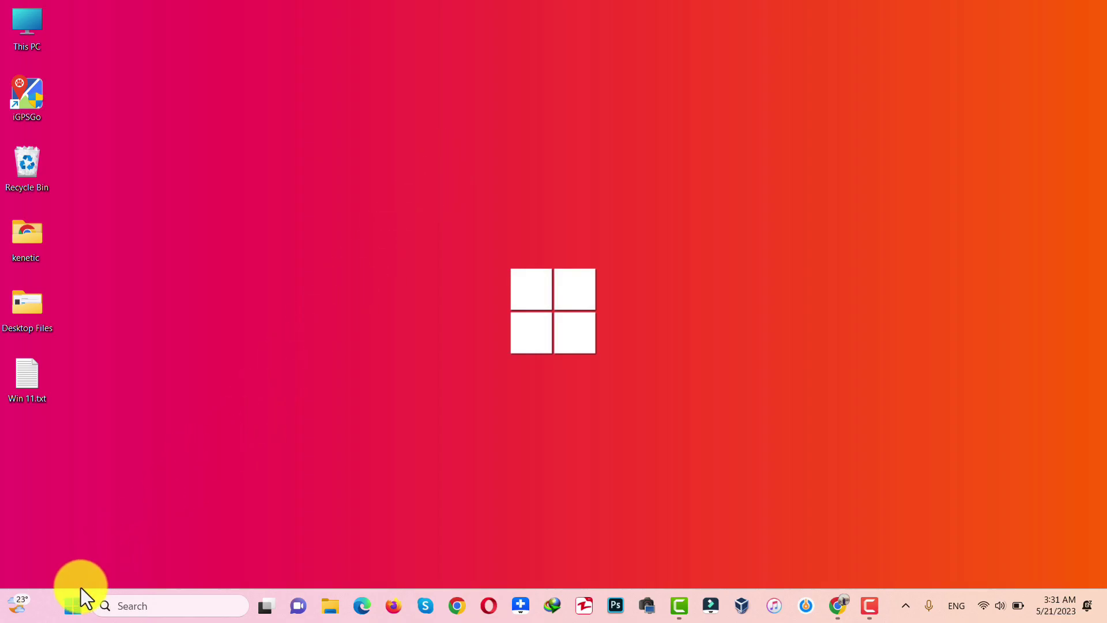
# Run Command Prompt as administrator from a 'cmd' Start search.
pyautogui.click(73, 604)
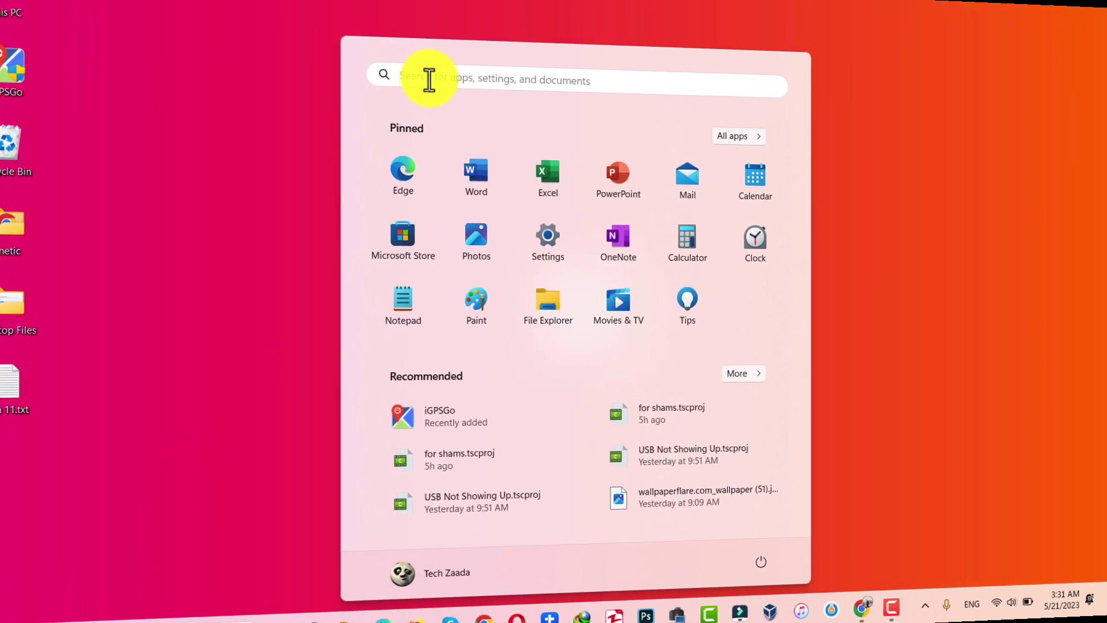
pyautogui.click(429, 80)
pyautogui.write('cmd')
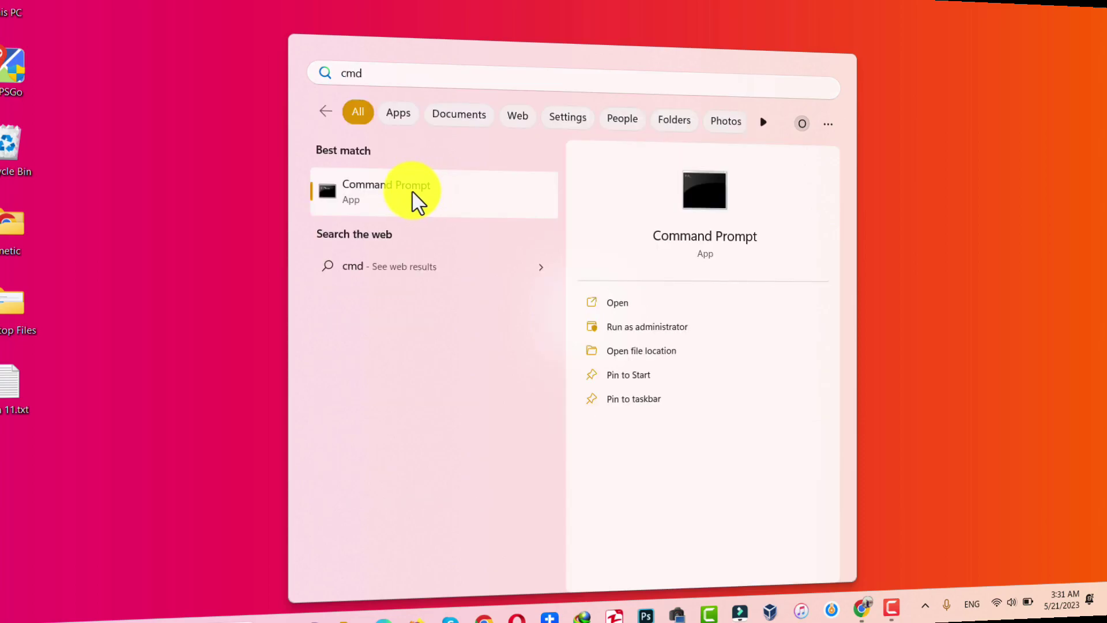
pyautogui.rightClick(413, 193)
pyautogui.click(465, 211)
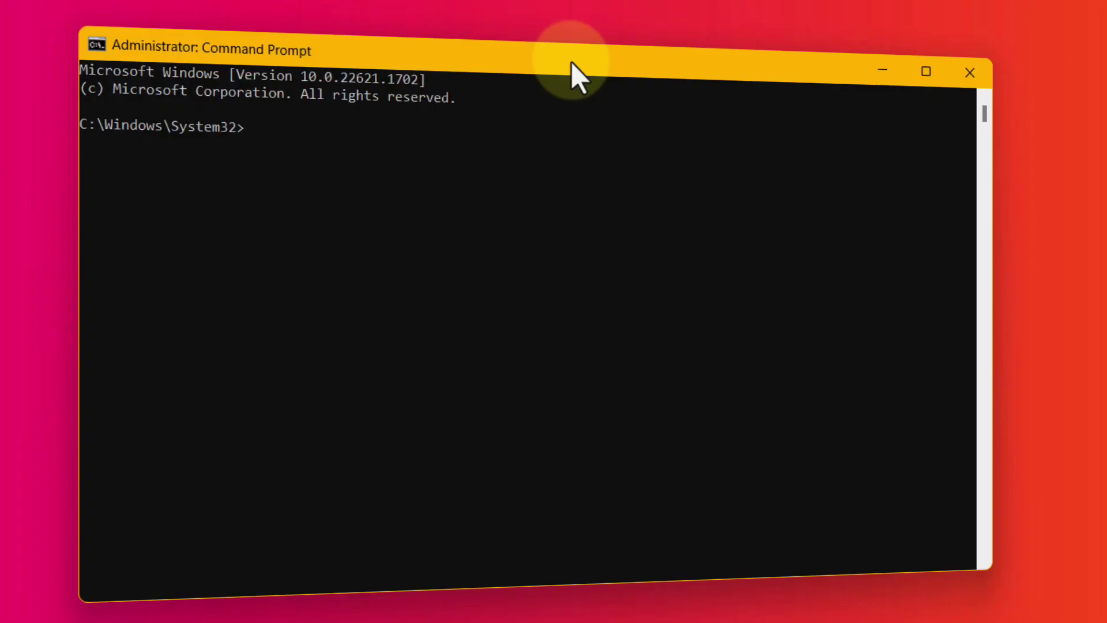
# Start DiskPart and list disks, showing Disk 0 (476 GB) and Disk 1 (59 GB).
pyautogui.write('diskpart')
pyautogui.press('Return')
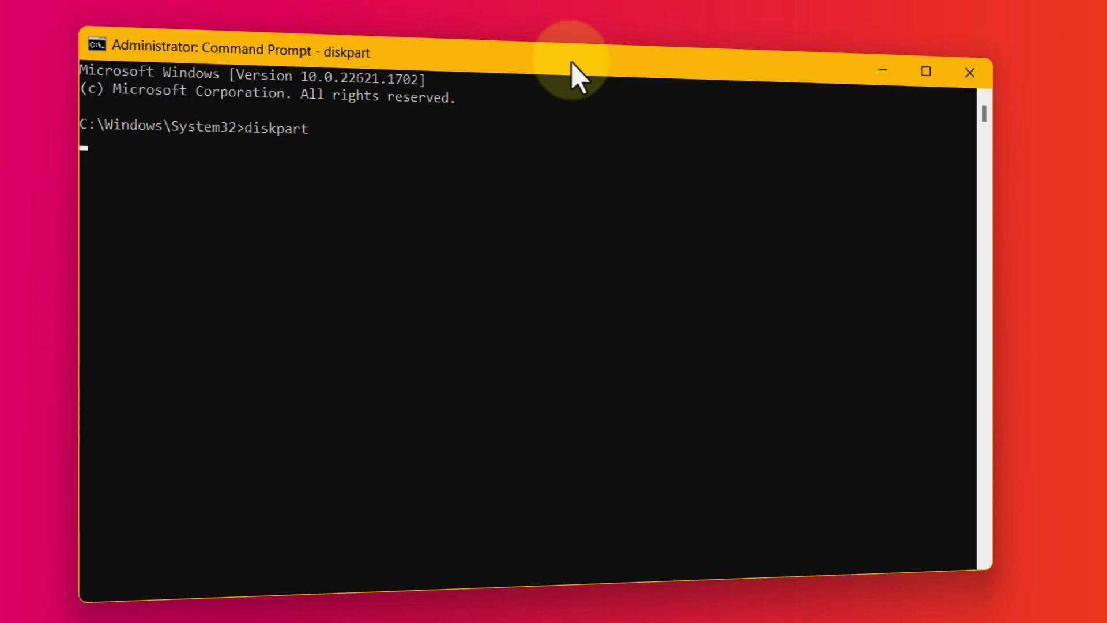
pyautogui.write('list ')
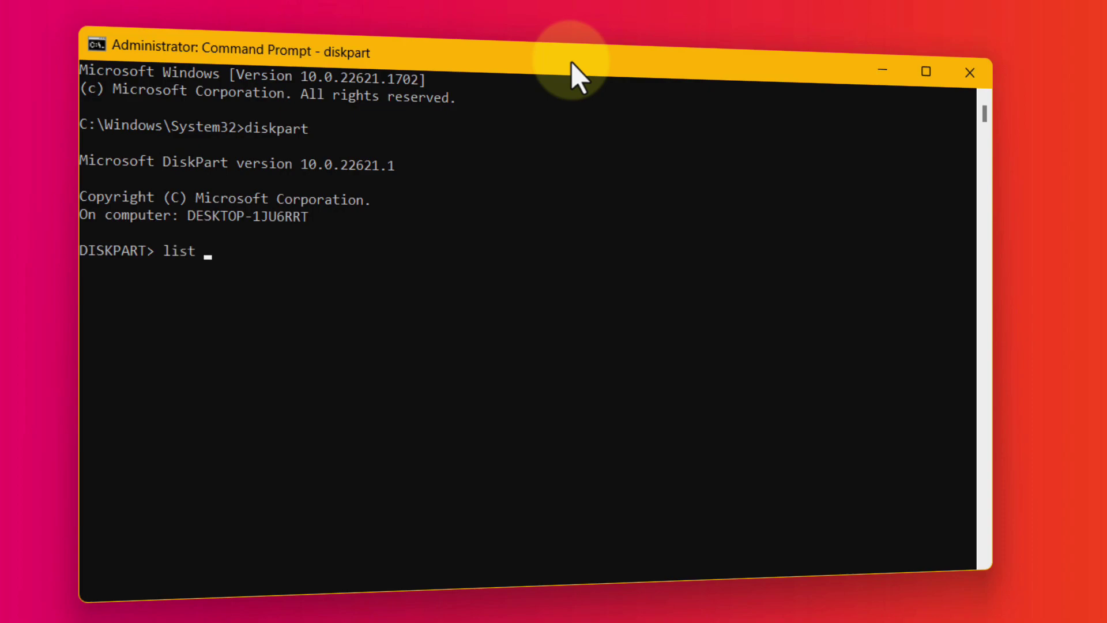
pyautogui.write('disk')
pyautogui.press('Return')
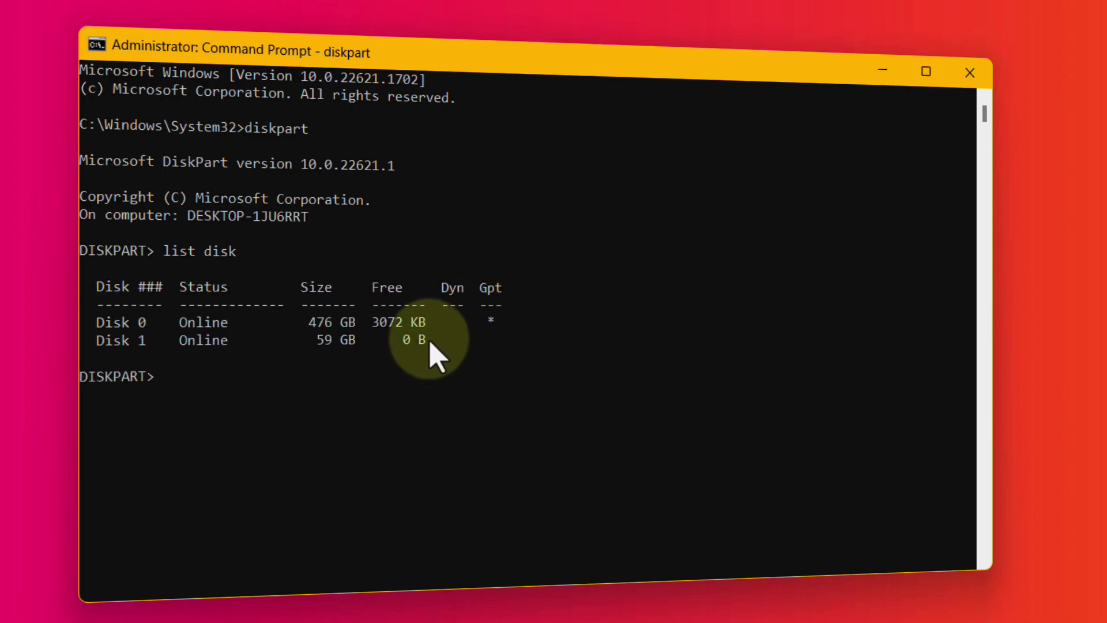
pyautogui.moveTo(430, 342); pyautogui.dragTo(131, 344)
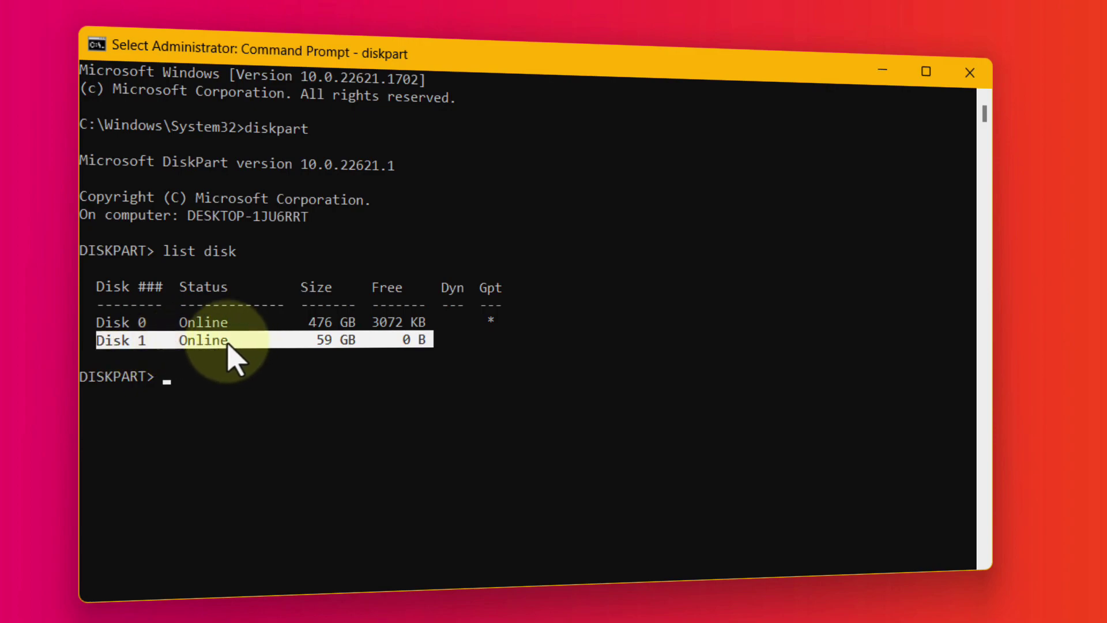
pyautogui.click(151, 341)
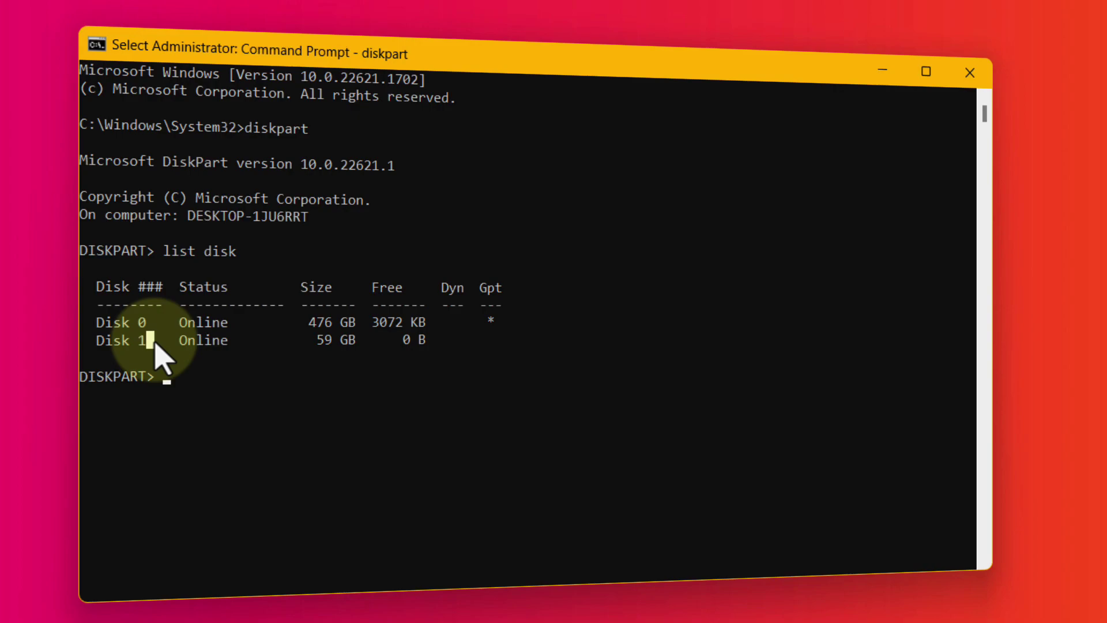
# Select the 59 GB Disk 1 with 'select disk 1'.
pyautogui.write('select d')
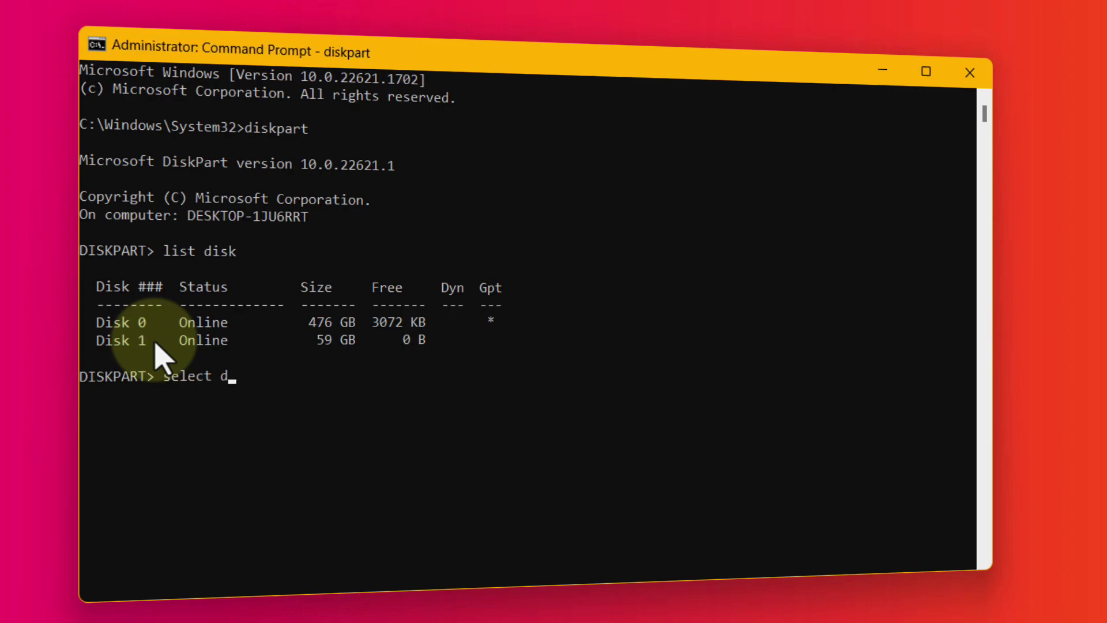
pyautogui.write('isk')
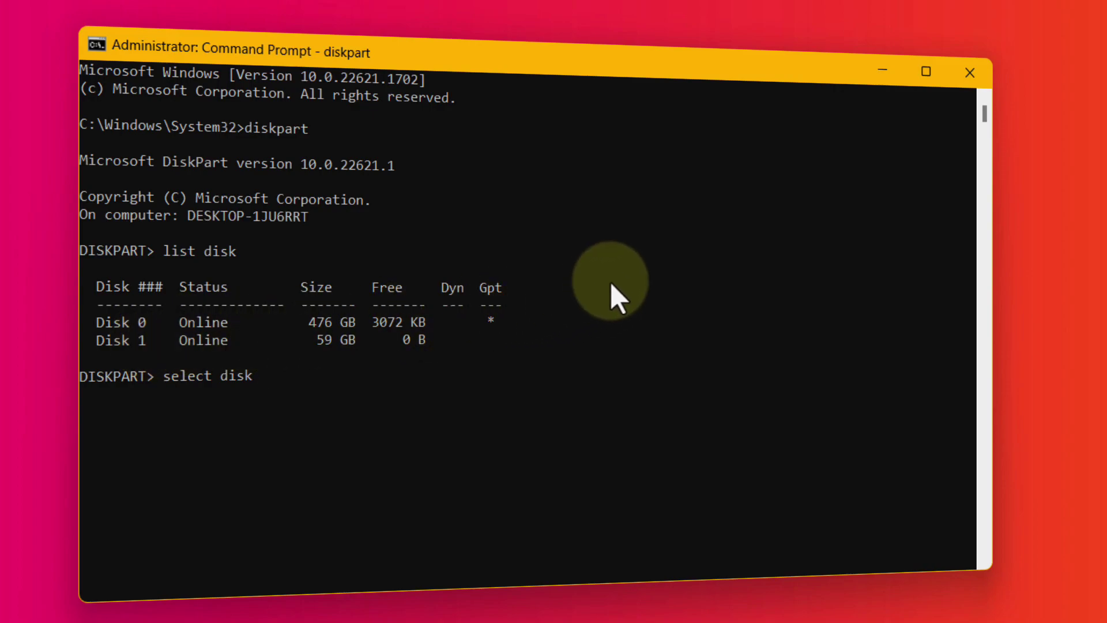
pyautogui.write('1')
pyautogui.press('Return')
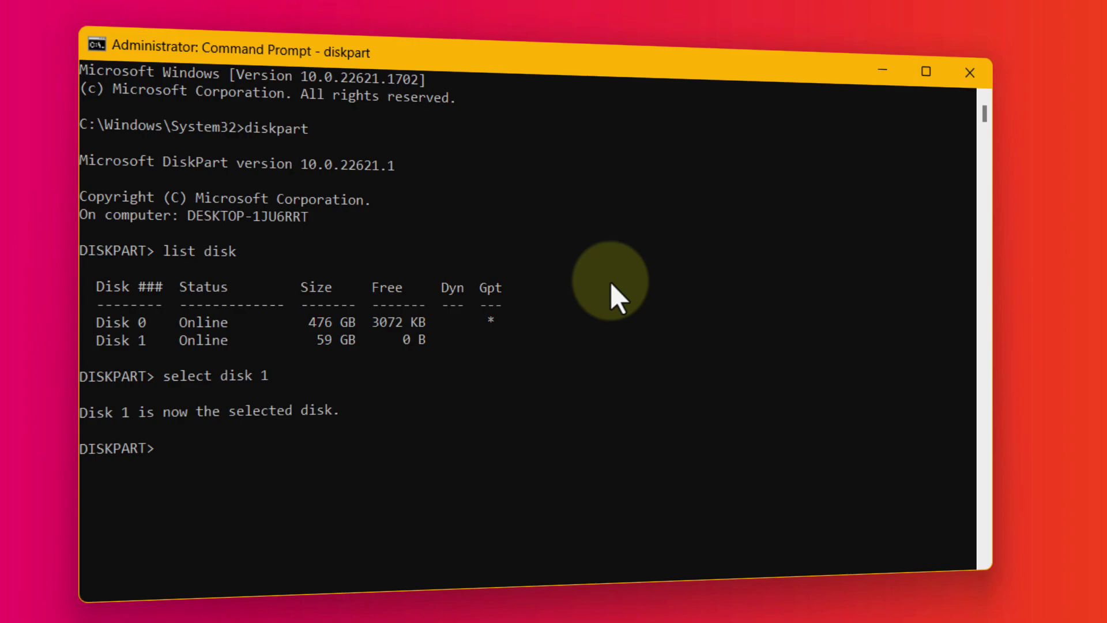
# Wipe Disk 1 with DiskPart clean and create a new primary partition on it.
pyautogui.write('clean')
pyautogui.press('Return')
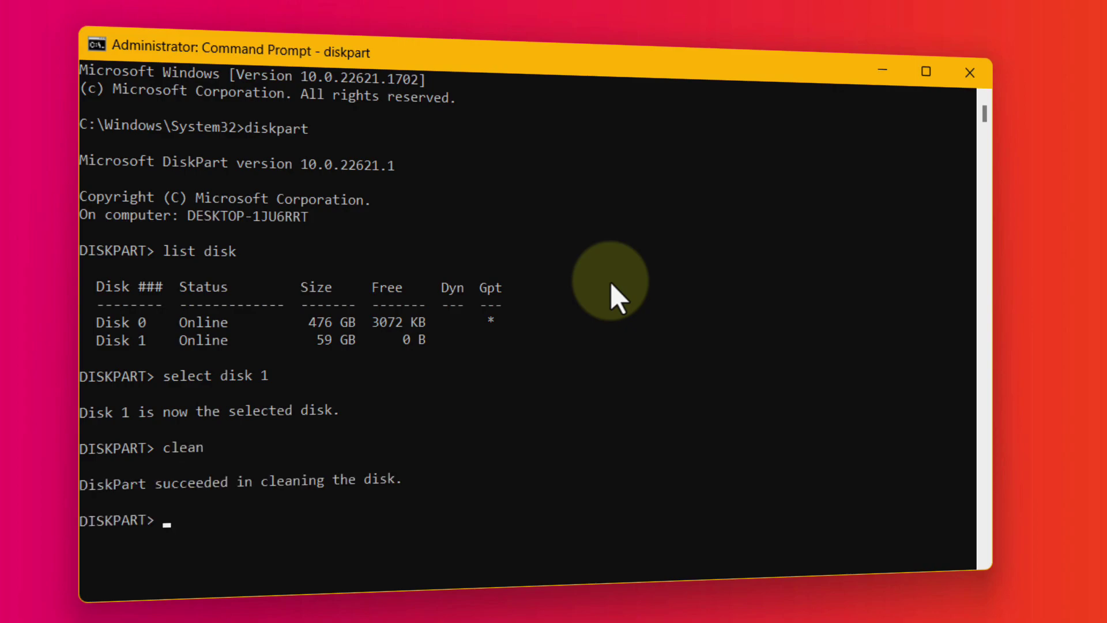
pyautogui.write('create part')
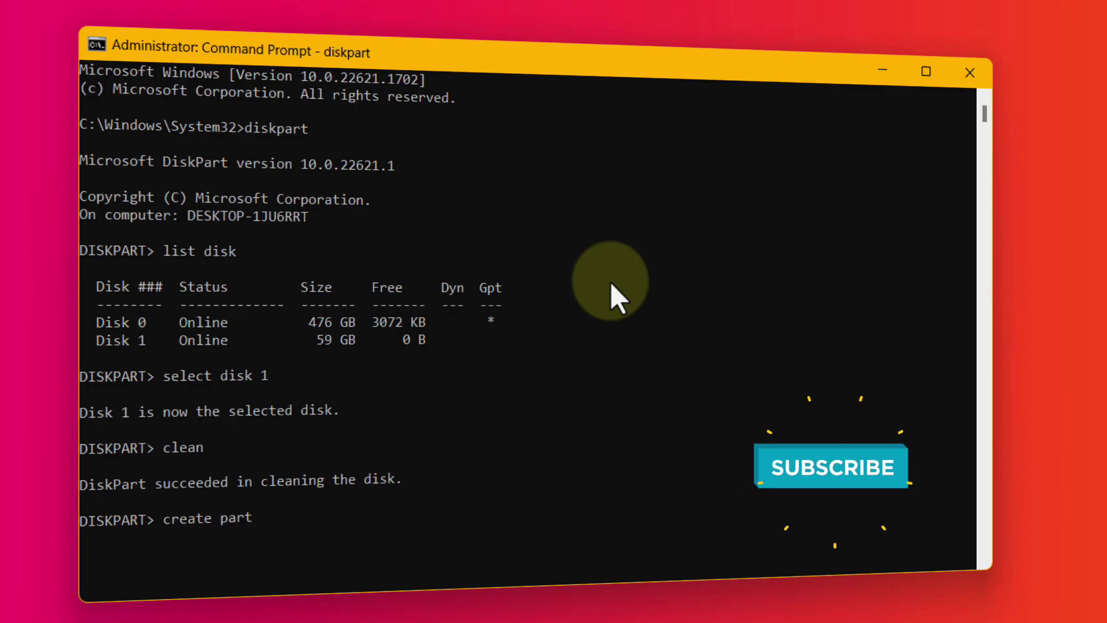
pyautogui.write('ition primary')
pyautogui.press('Return')
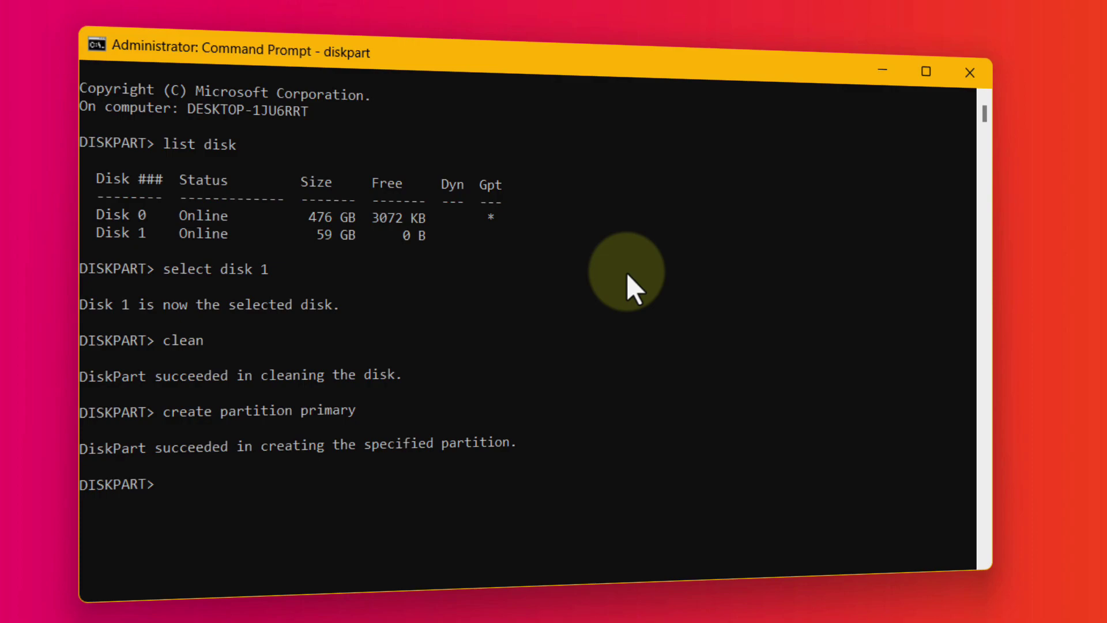
# Enter the format command with the file system changed from ntfs to fat32.
pyautogui.write('format fs')
pyautogui.write('=')
pyautogui.write('ntfs')
pyautogui.press('BackSpace')
pyautogui.press('BackSpace')
pyautogui.press('BackSpace')
pyautogui.press('BackSpace')
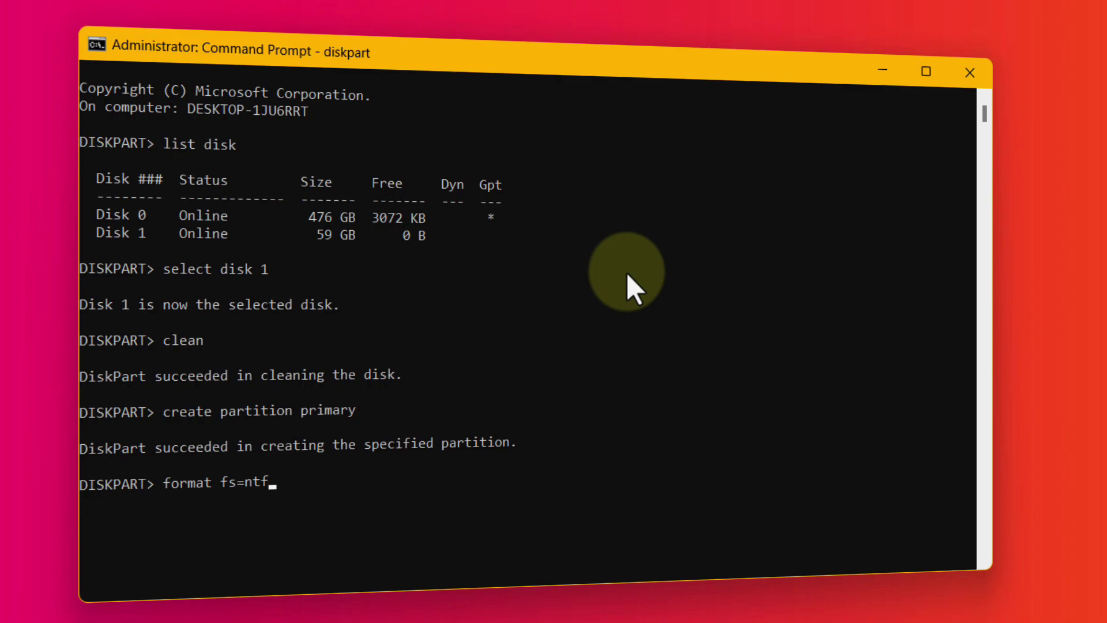
pyautogui.write('fat32')
# Run the FAT32 format and highlight the 'volume size too big' error it returns.
pyautogui.press('Return')
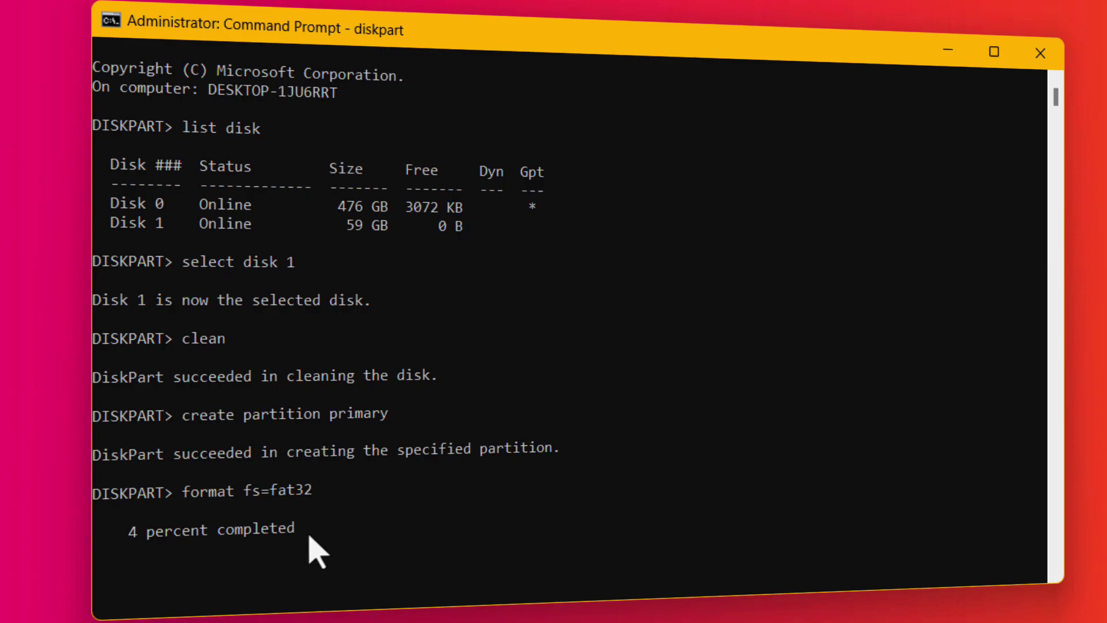
pyautogui.moveTo(304, 533); pyautogui.dragTo(119, 545)
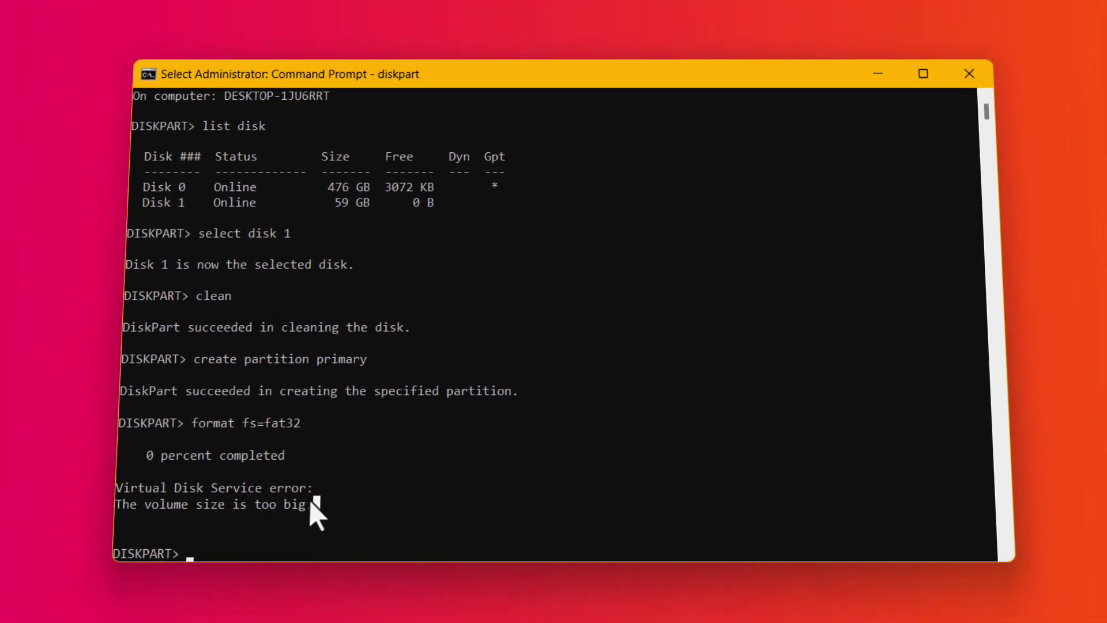
pyautogui.click(316, 504)
# Format the volume with fs=ntfs, highlight the success message, then exit DiskPart.
pyautogui.write('format f')
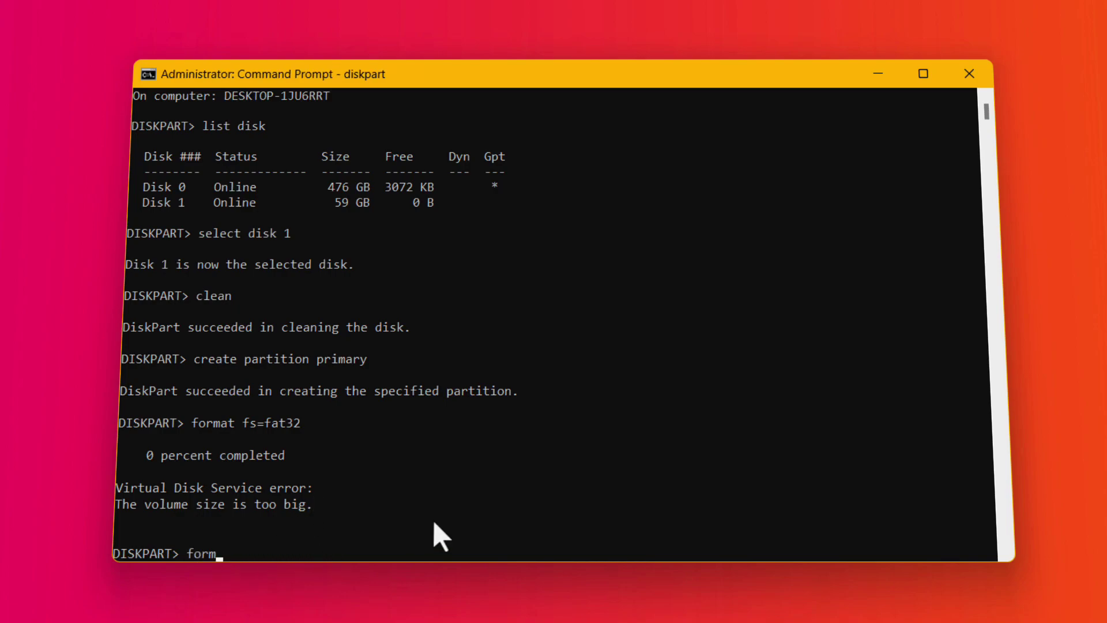
pyautogui.write('s=ntfs')
pyautogui.press('Return')
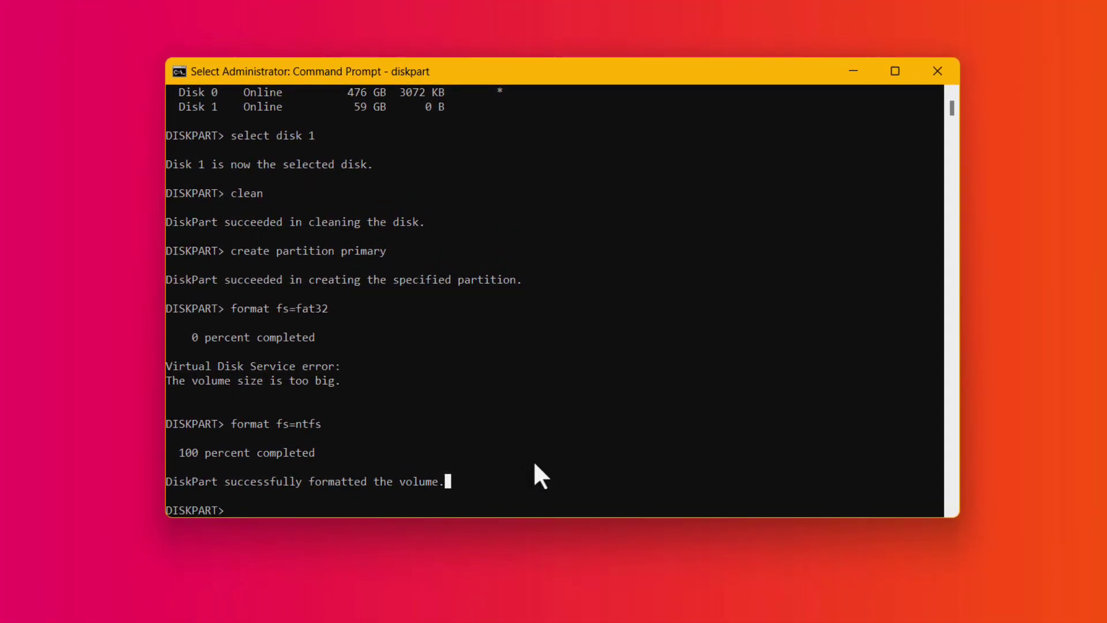
pyautogui.click(447, 480)
pyautogui.moveTo(446, 480); pyautogui.dragTo(171, 483)
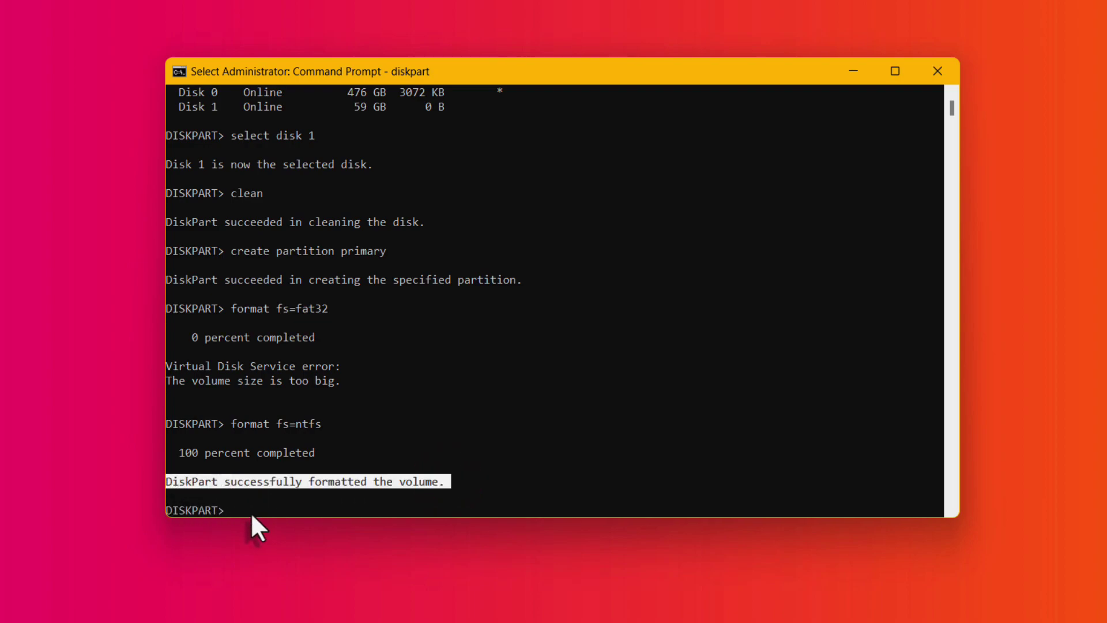
pyautogui.write('exit')
pyautogui.press('Return')
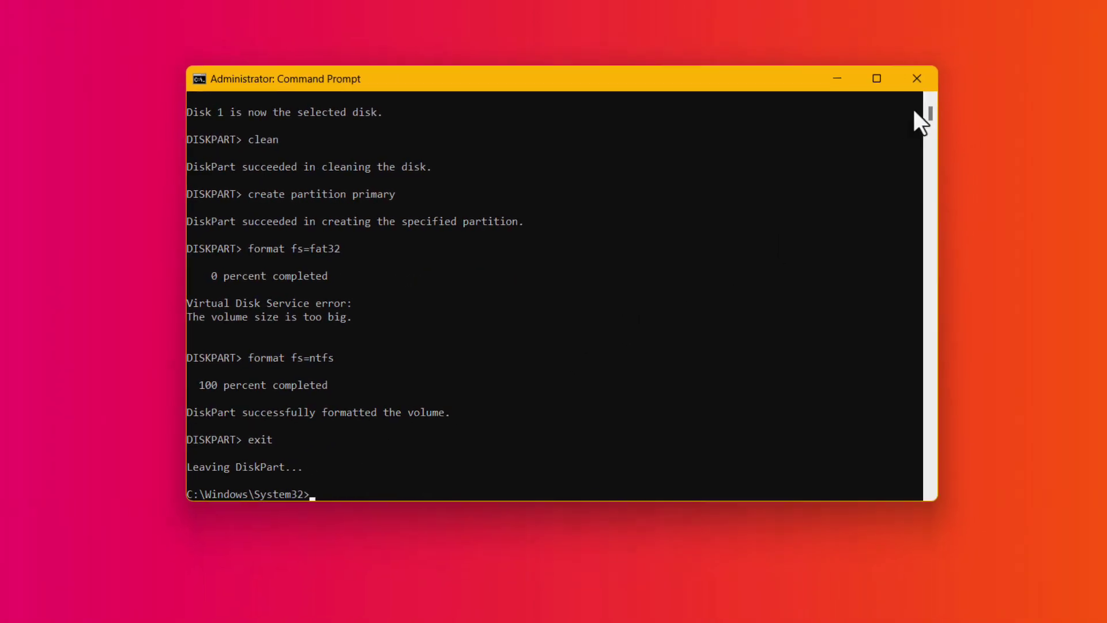
# Close Command Prompt and check USB Drive (G:) shows 59.3 GB free of 59.4 GB in This PC.
pyautogui.click(917, 79)
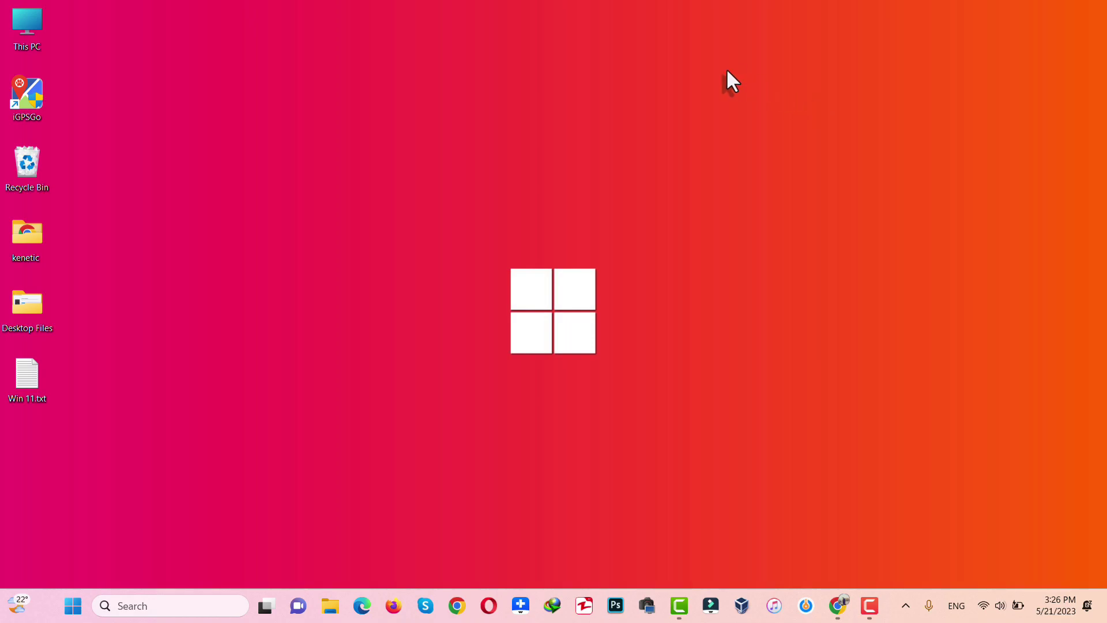
pyautogui.doubleClick(25, 23)
pyautogui.click(911, 145)
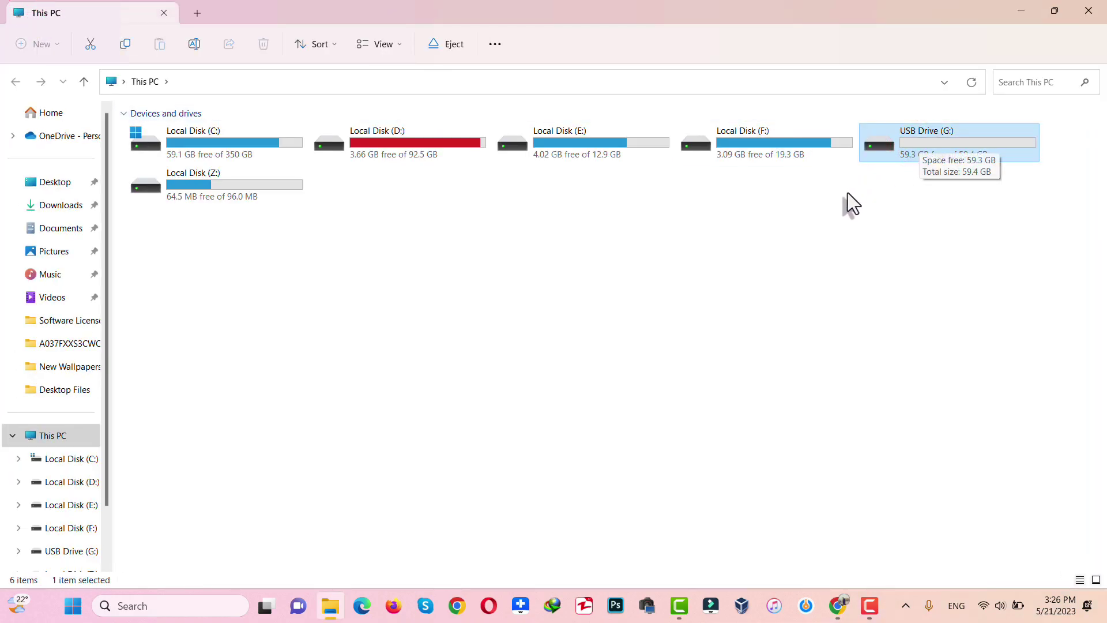
pyautogui.click(951, 218)
pyautogui.doubleClick(920, 144)
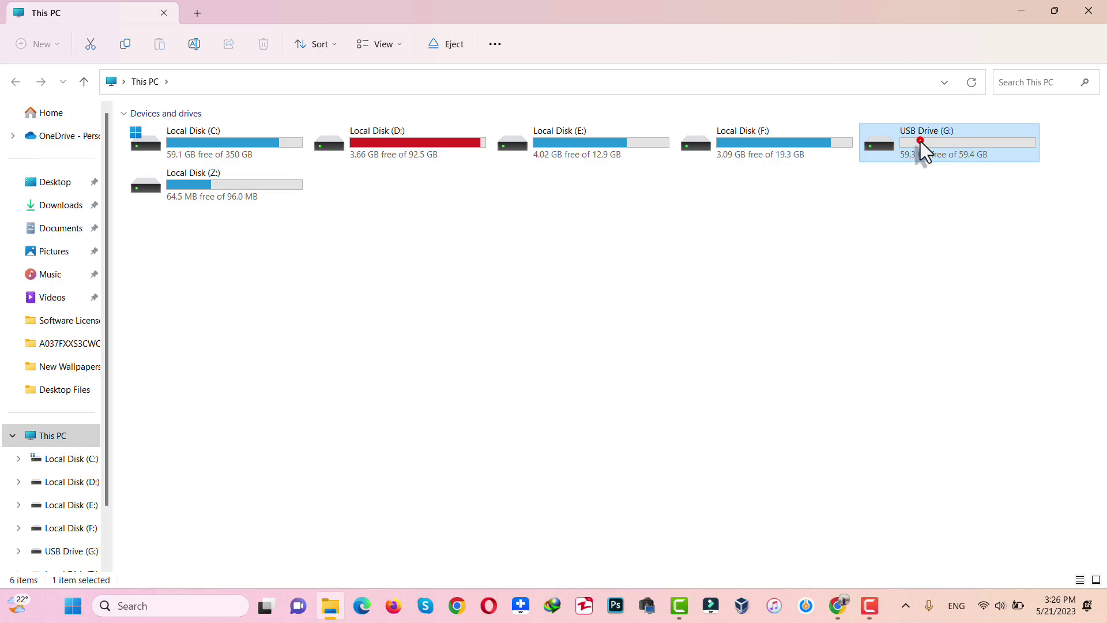
pyautogui.click(1087, 13)
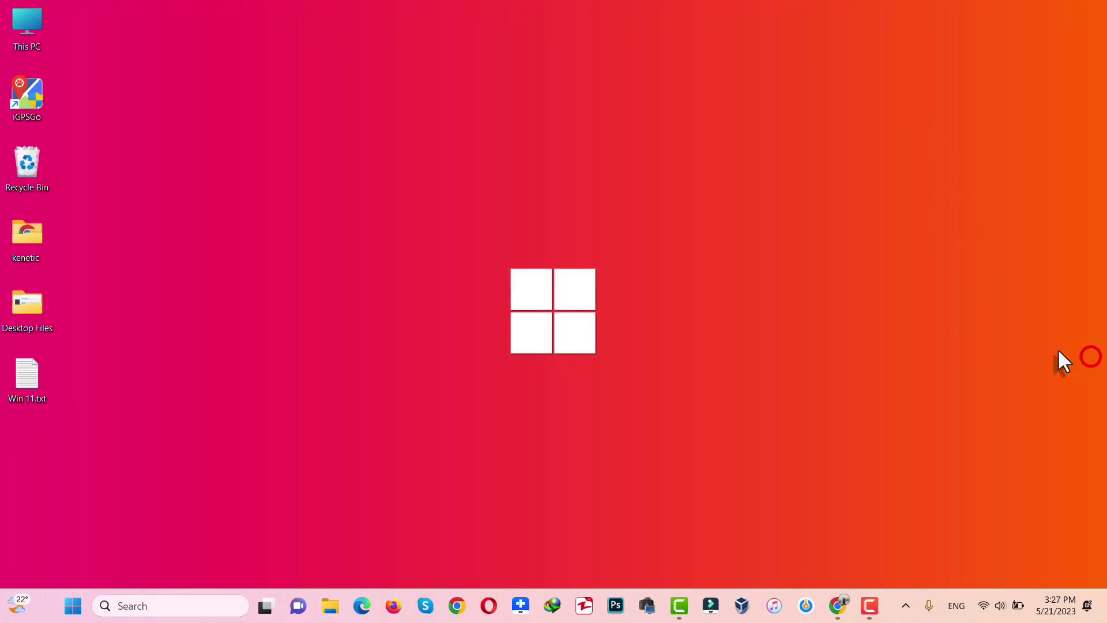